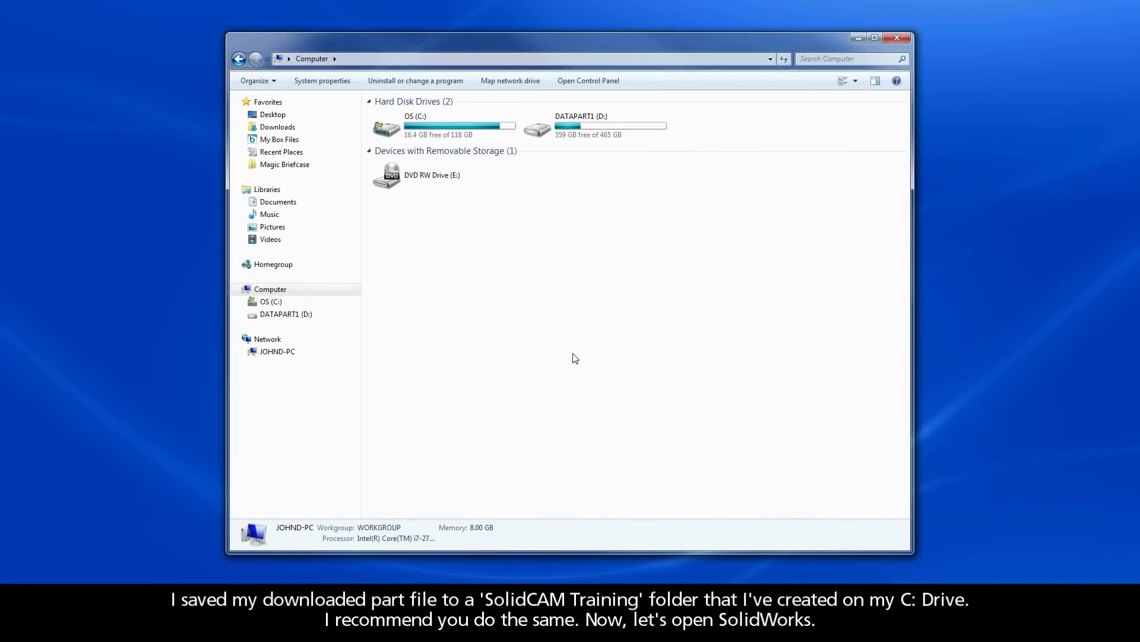
In Windows Explorer, locate SimpleCover1.SLDPRT in the C:\SolidCAM Training folder
{"action": "double_click", "coordinate": [458, 131]}
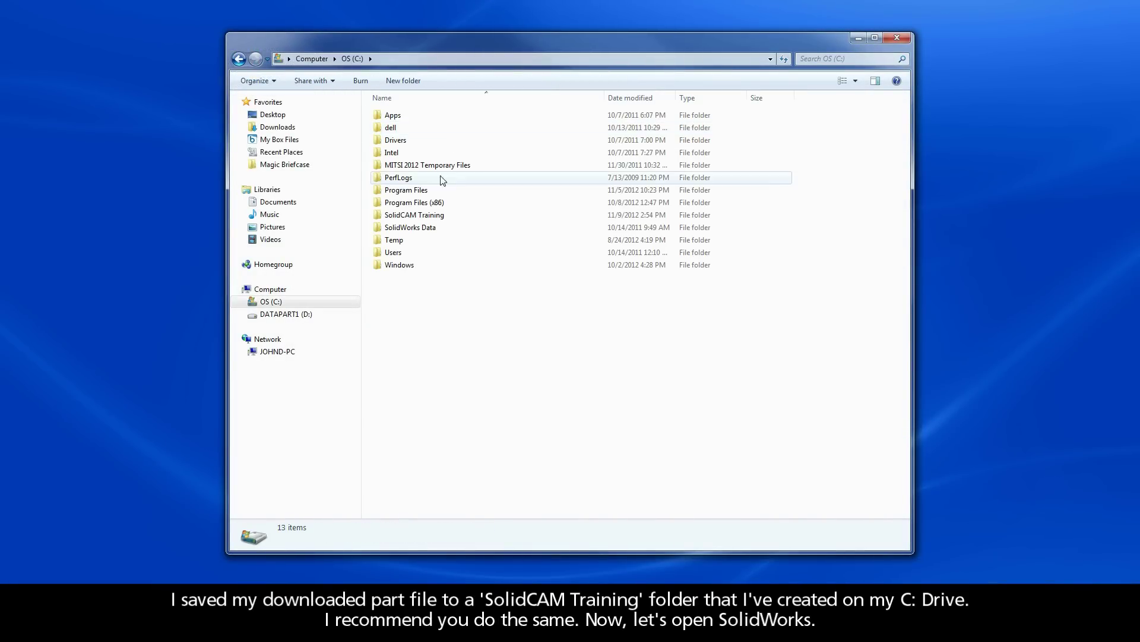
{"action": "double_click", "coordinate": [432, 220]}
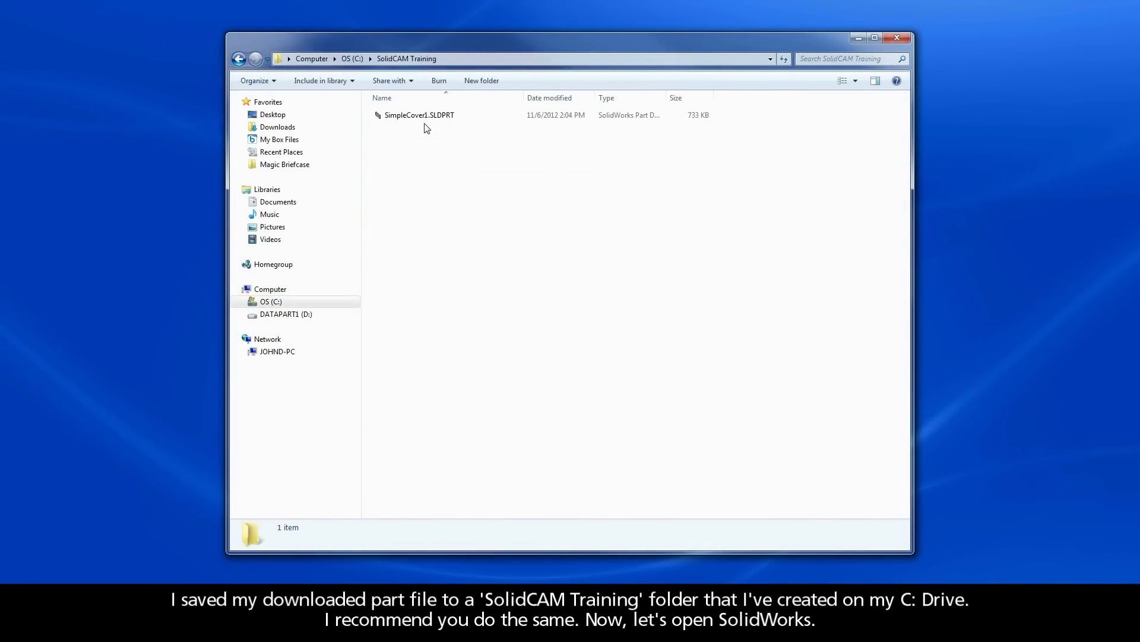
{"action": "left_click", "coordinate": [426, 119]}
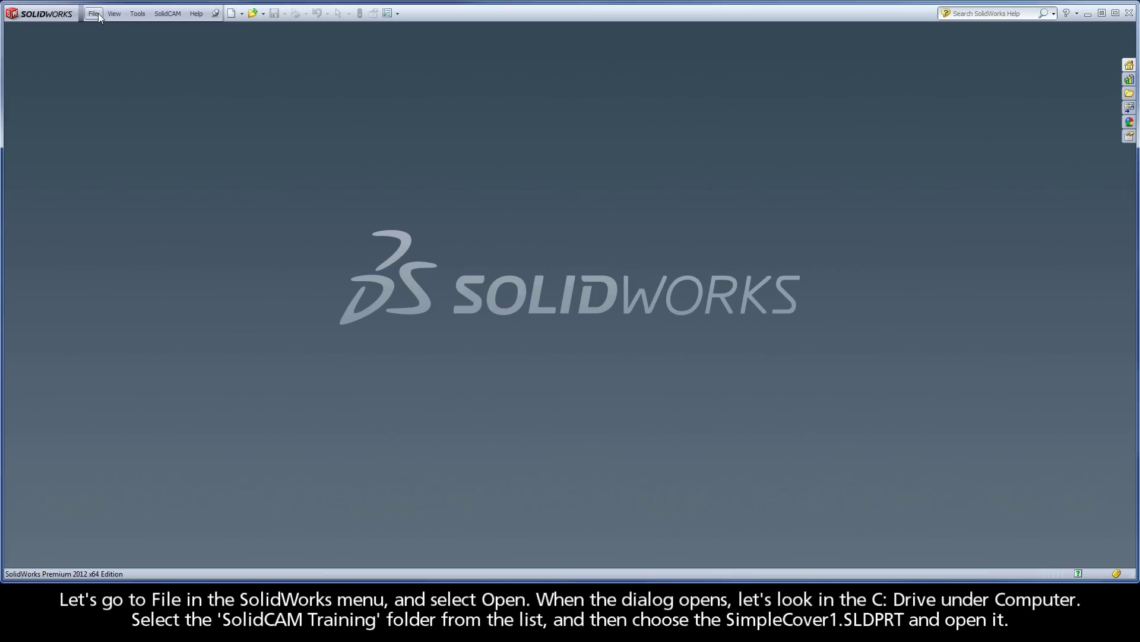
Open SimpleCover1.SLDPRT from C:\SolidCAM Training in SolidWorks
{"action": "left_click", "coordinate": [95, 13]}
{"action": "left_click", "coordinate": [112, 42]}
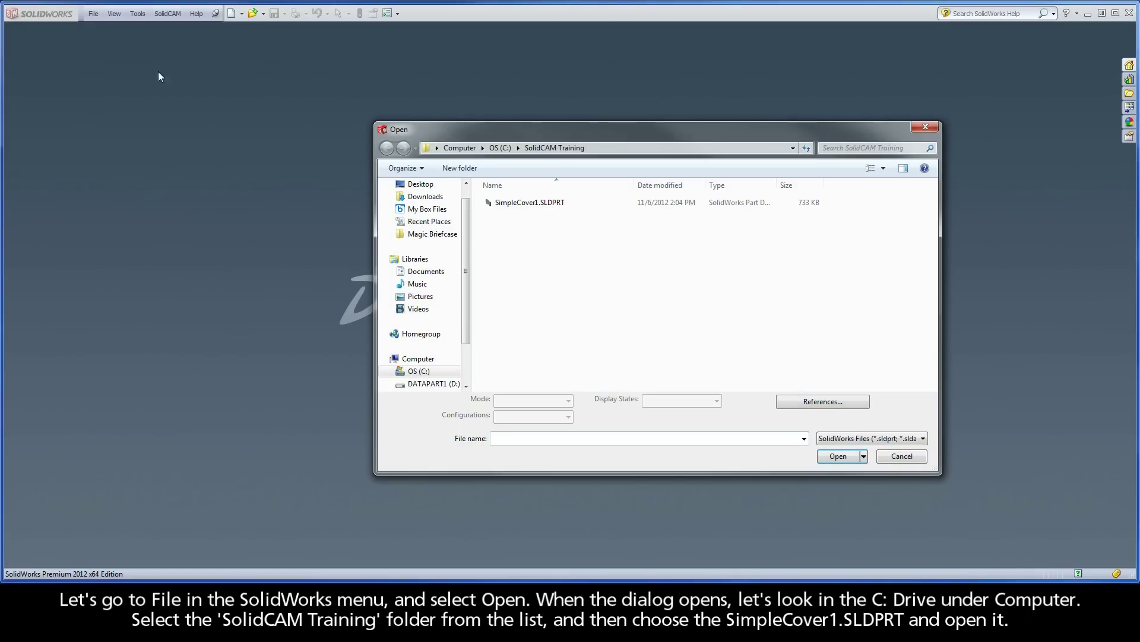
{"action": "left_click", "coordinate": [424, 373]}
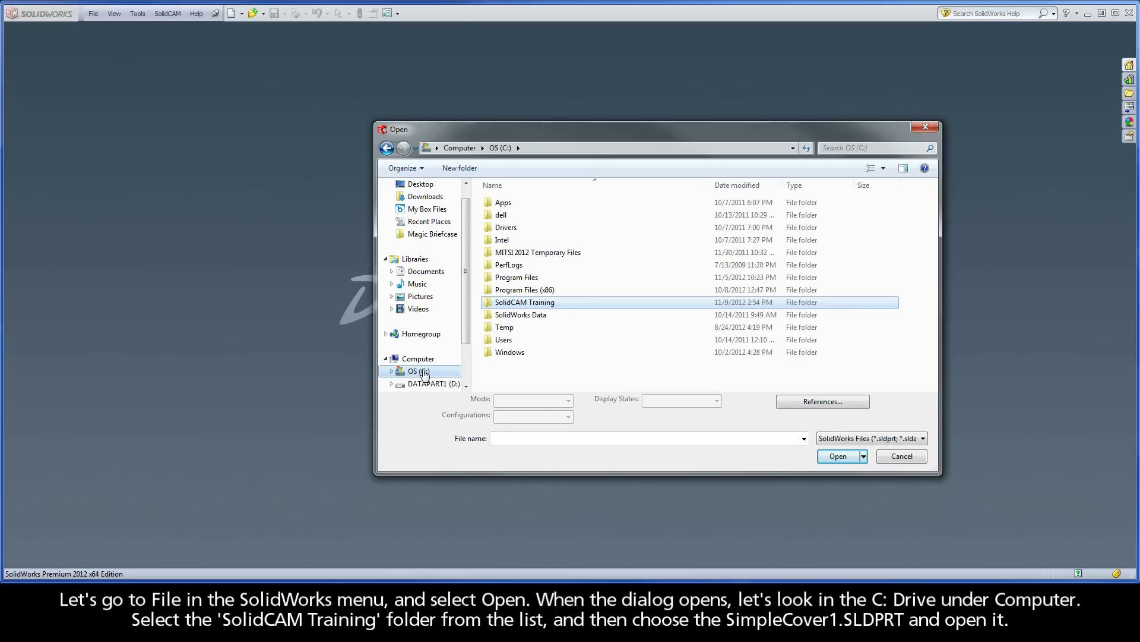
{"action": "double_click", "coordinate": [519, 305]}
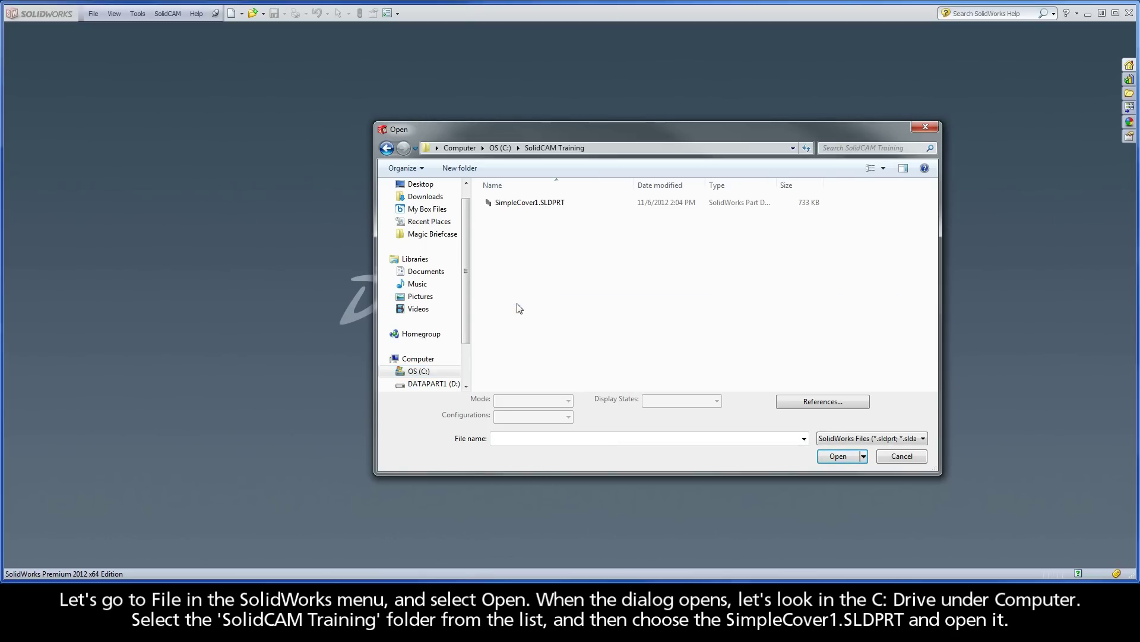
{"action": "left_click", "coordinate": [569, 205]}
{"action": "left_click", "coordinate": [825, 457]}
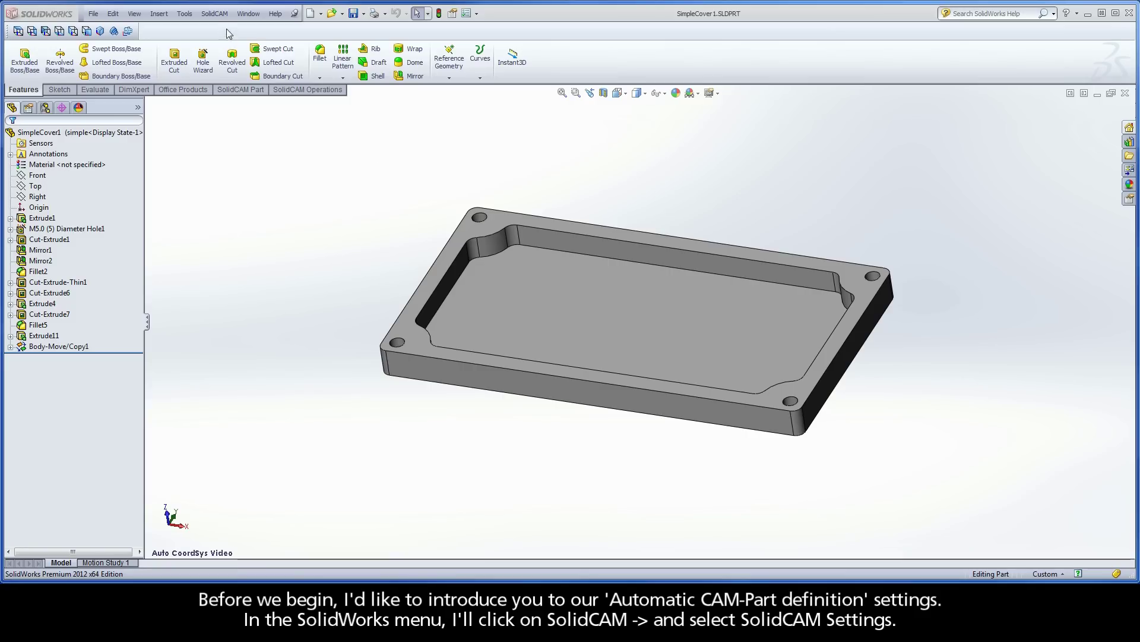
Show the Automatic CAM-Part definition page of the SolidCAM Settings
{"action": "left_click", "coordinate": [213, 14]}
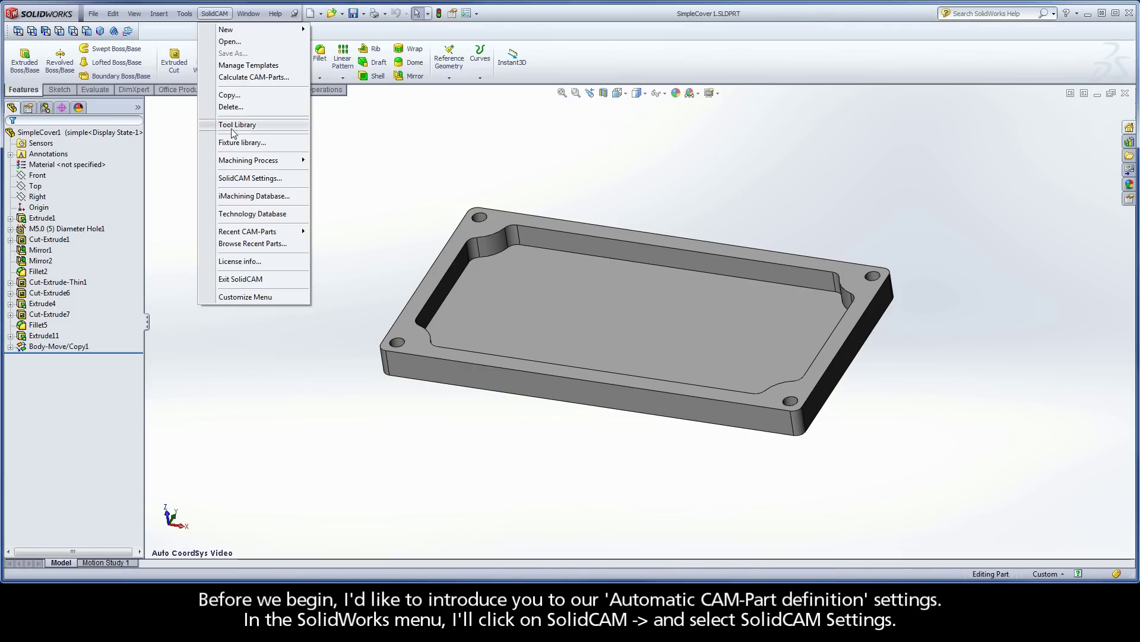
{"action": "left_click", "coordinate": [237, 184]}
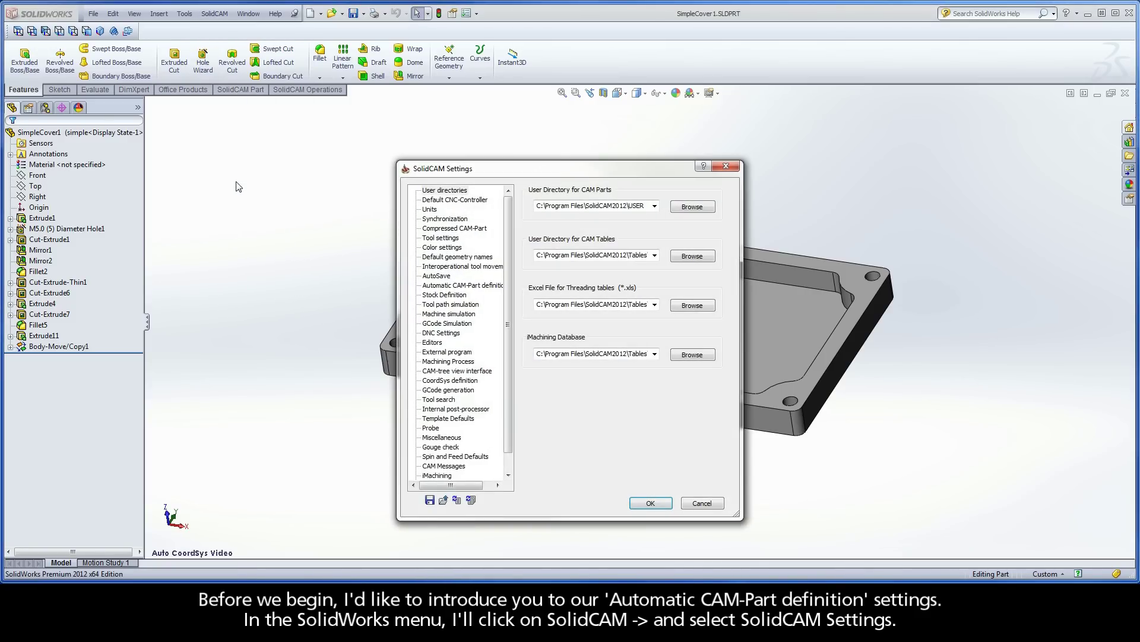
{"action": "left_click", "coordinate": [465, 286]}
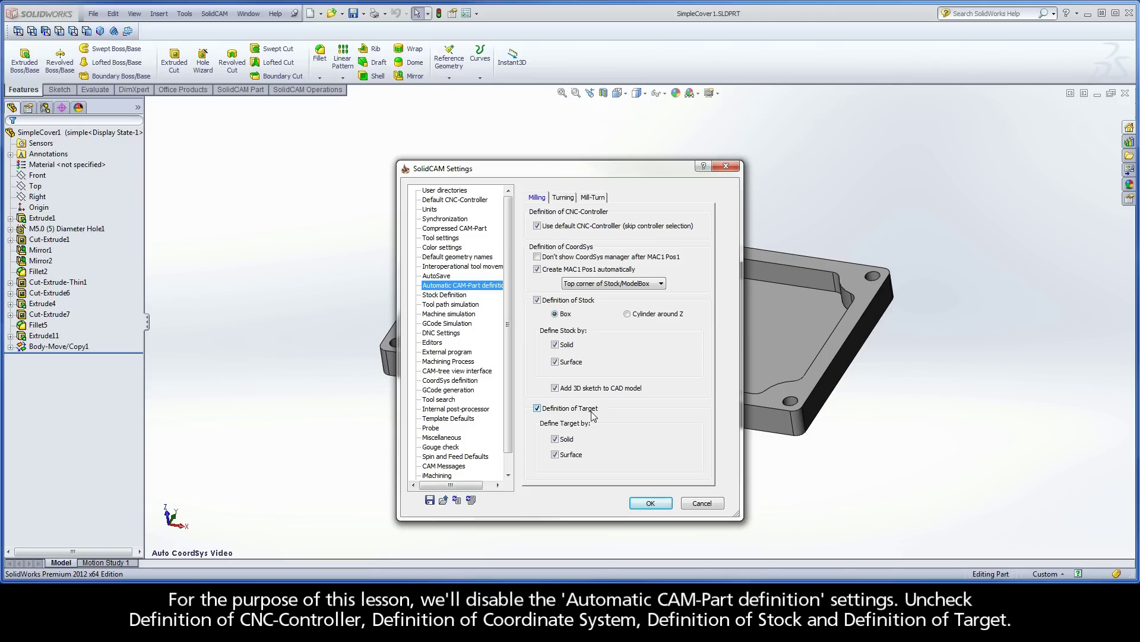
Disable default CNC-Controller, automatic MAC1 Pos1, Stock and Target definition, and apply
{"action": "left_click", "coordinate": [538, 226]}
{"action": "left_click", "coordinate": [537, 270]}
{"action": "left_click", "coordinate": [537, 301]}
{"action": "left_click", "coordinate": [537, 409]}
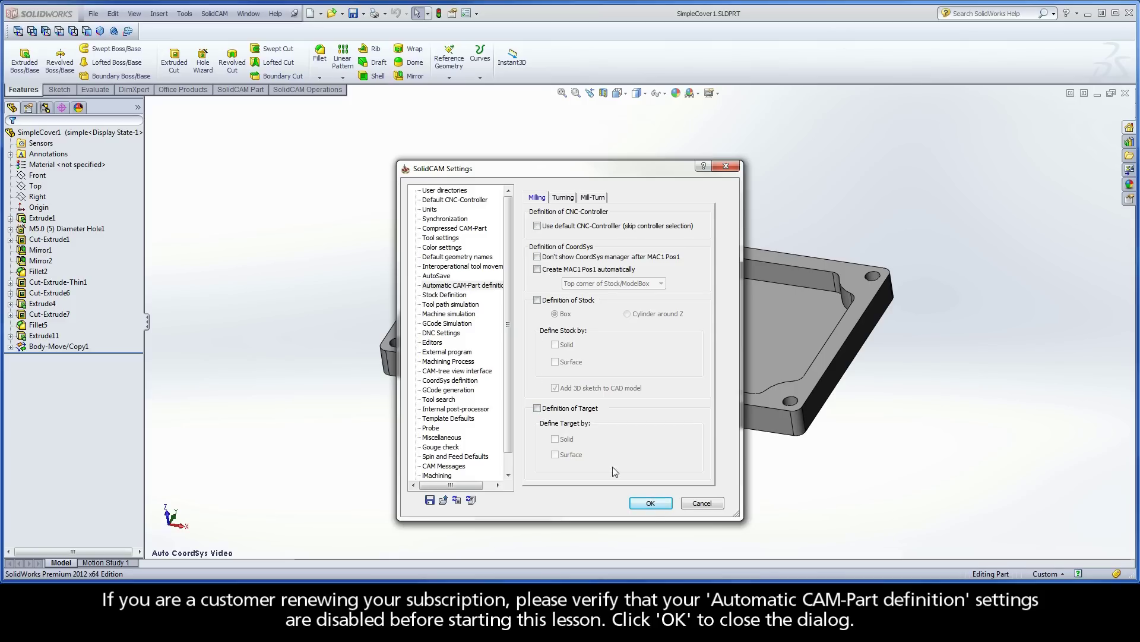
{"action": "left_click", "coordinate": [651, 503]}
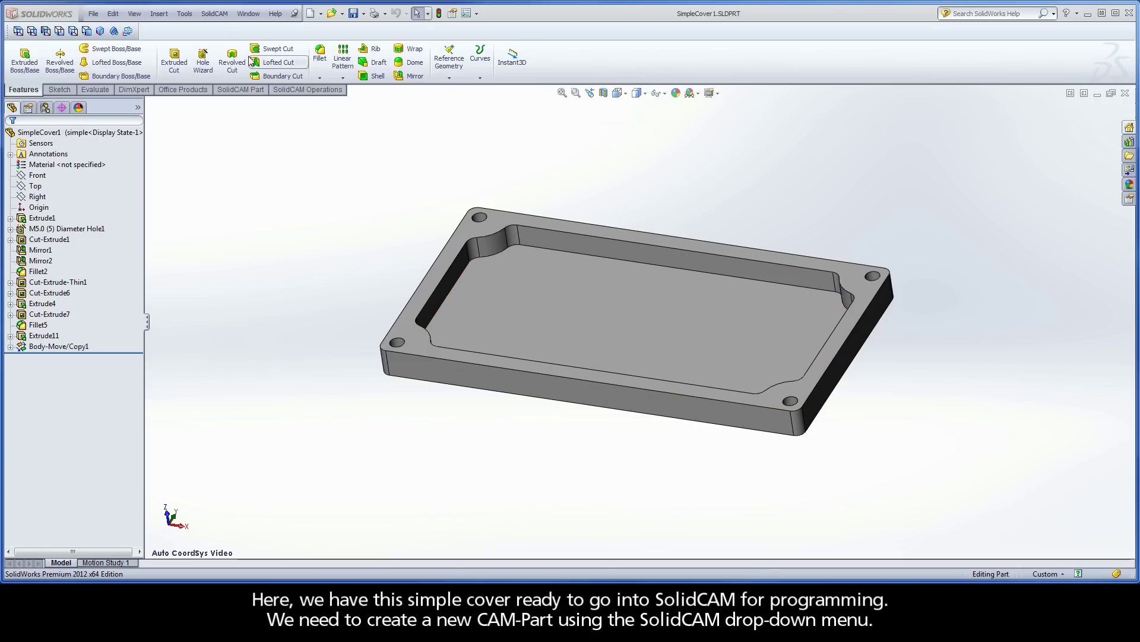
Start a new milling CAM-Part that is saved in the model file's directory
{"action": "left_click", "coordinate": [214, 14]}
{"action": "mouse_move", "coordinate": [239, 31]}
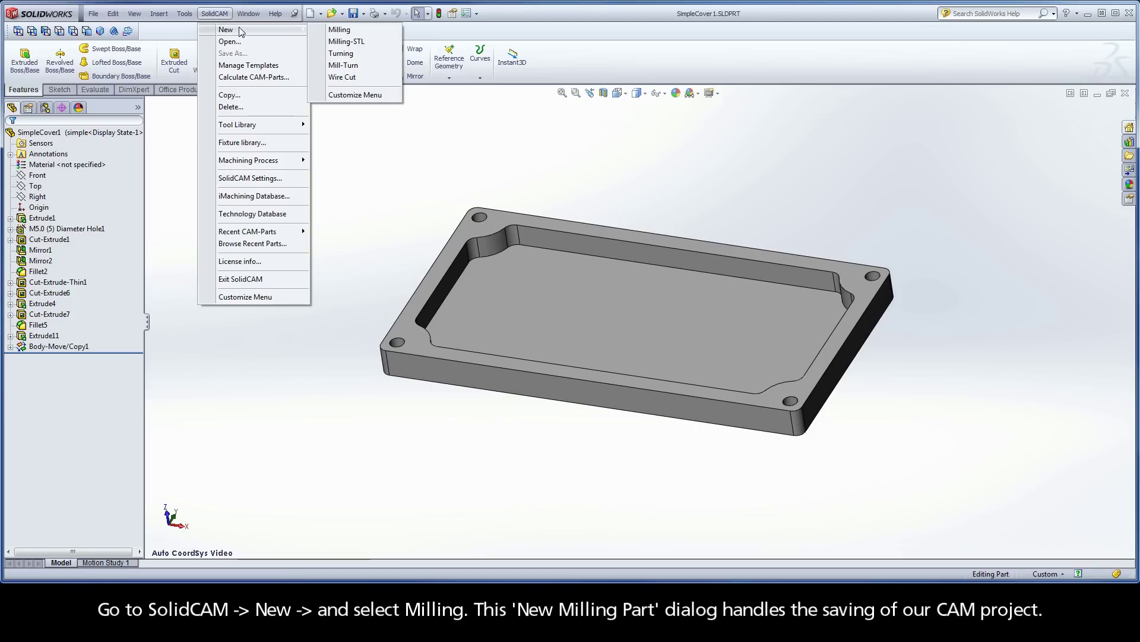
{"action": "left_click", "coordinate": [336, 29]}
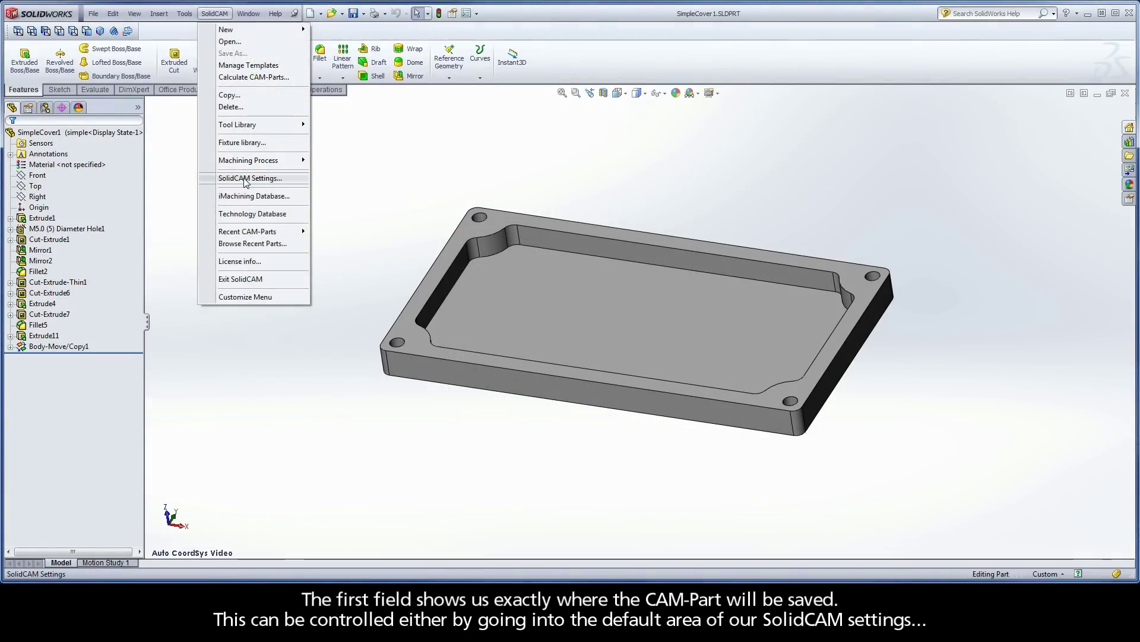
{"action": "left_click", "coordinate": [246, 179]}
{"action": "left_click", "coordinate": [446, 190]}
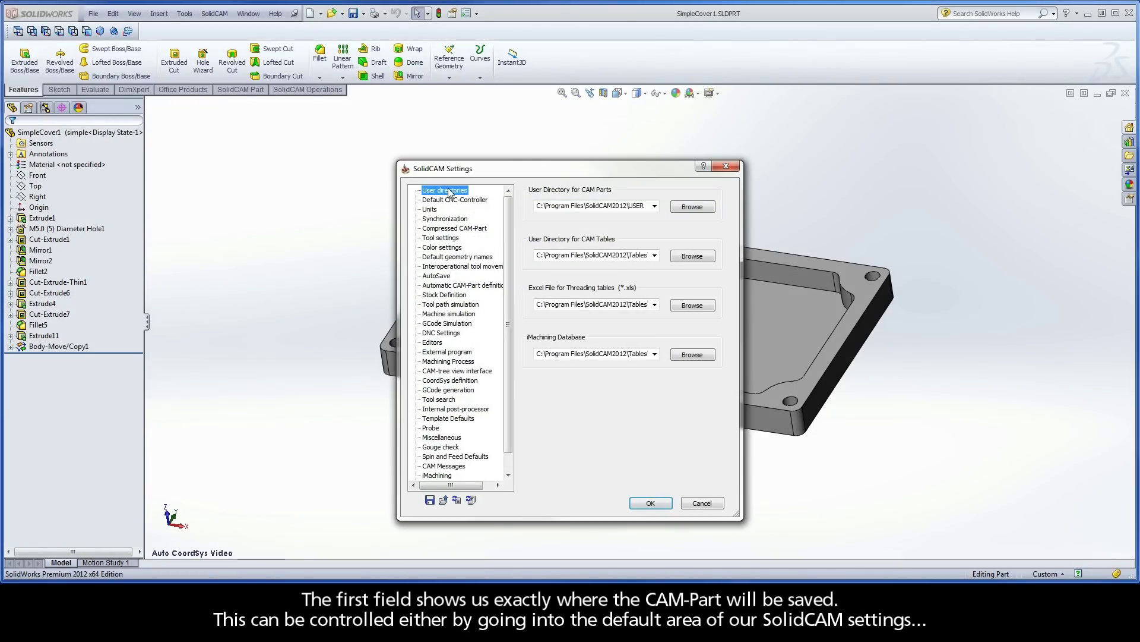
{"action": "left_click", "coordinate": [588, 206]}
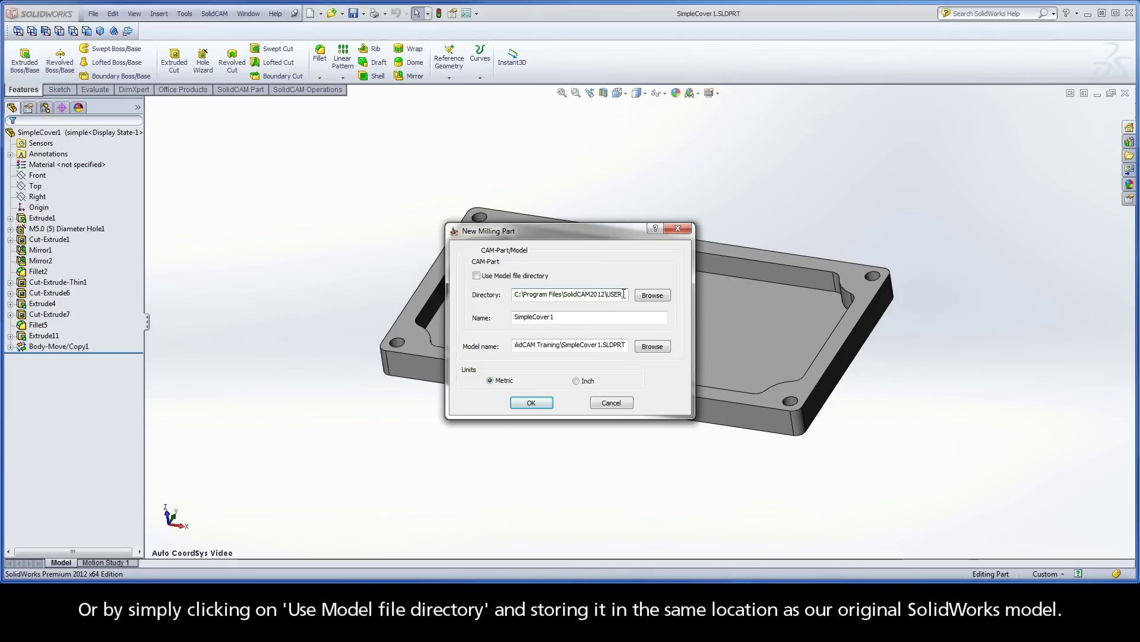
{"action": "left_click", "coordinate": [476, 276]}
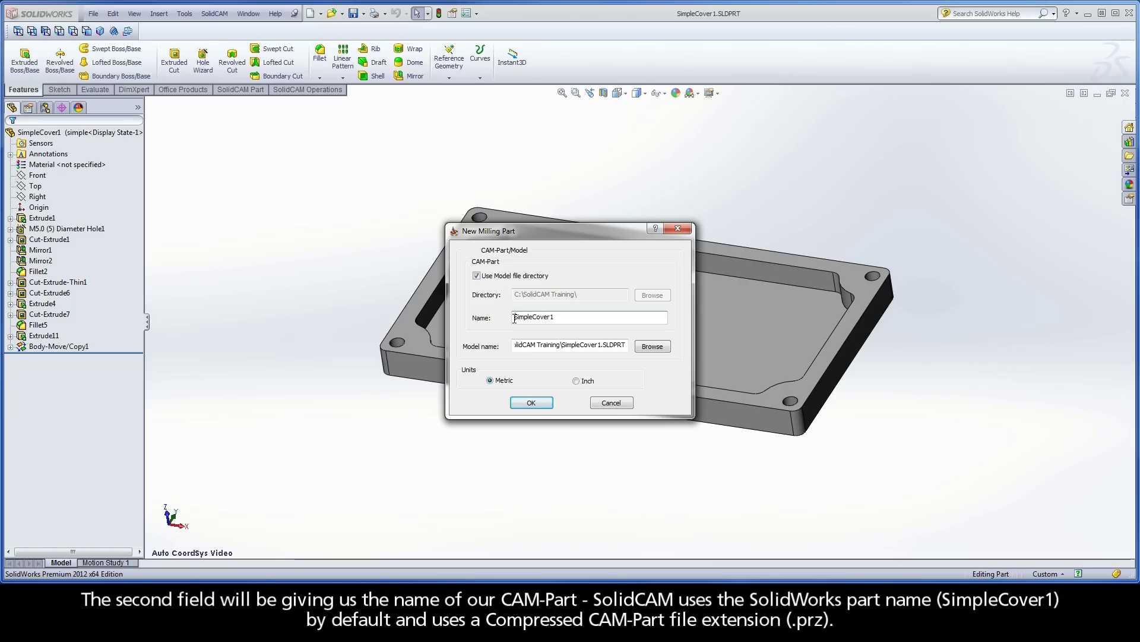
Keep the name SimpleCover1 and metric units, and create the CAM-Part
{"action": "left_click_drag", "start_coordinate": [514, 318], "coordinate": [558, 317]}
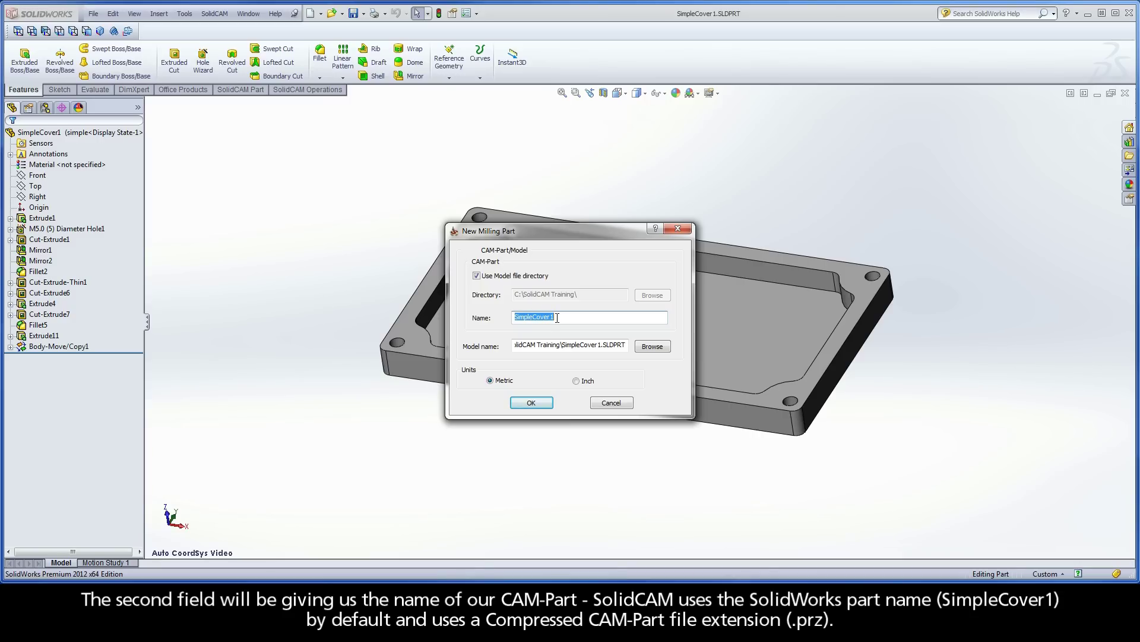
{"action": "left_click", "coordinate": [557, 317]}
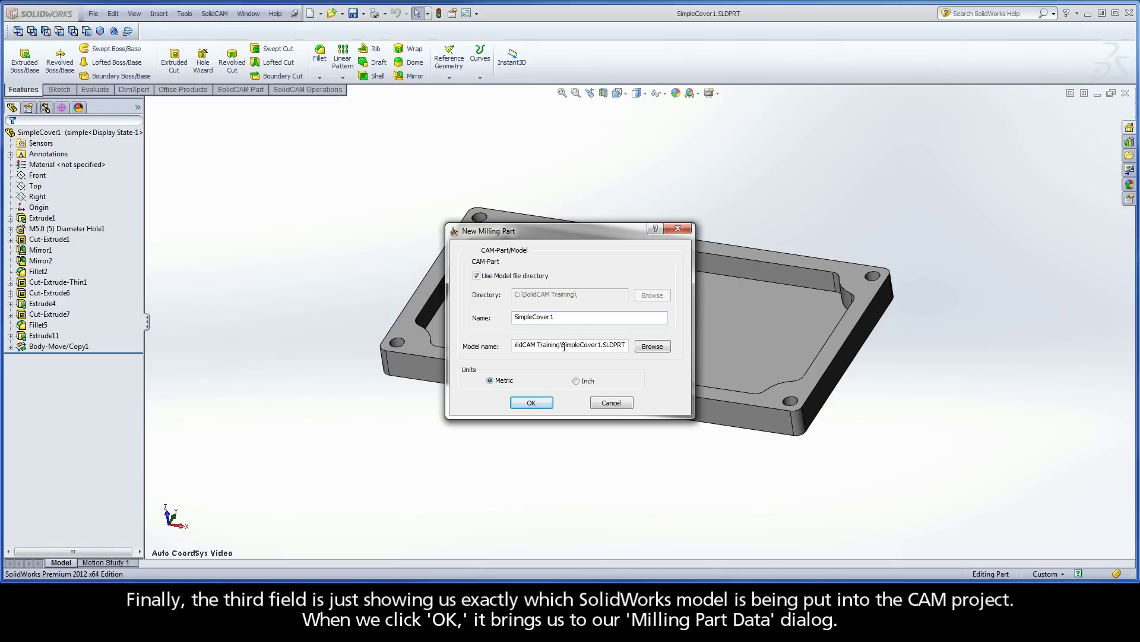
{"action": "left_click_drag", "start_coordinate": [563, 346], "coordinate": [630, 346]}
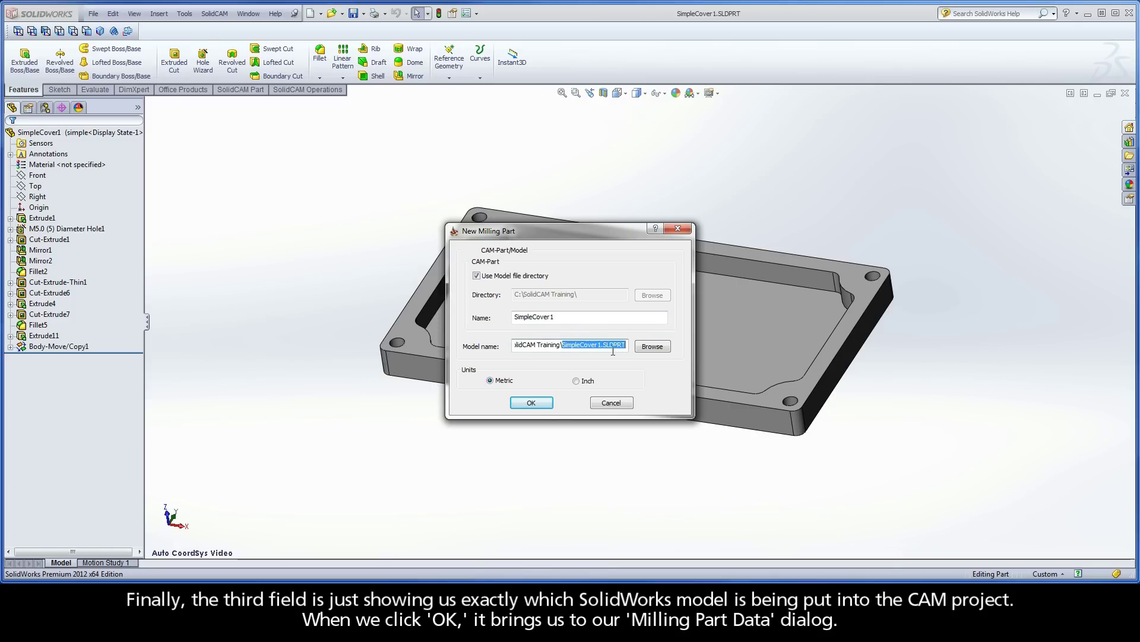
{"action": "left_click", "coordinate": [533, 402]}
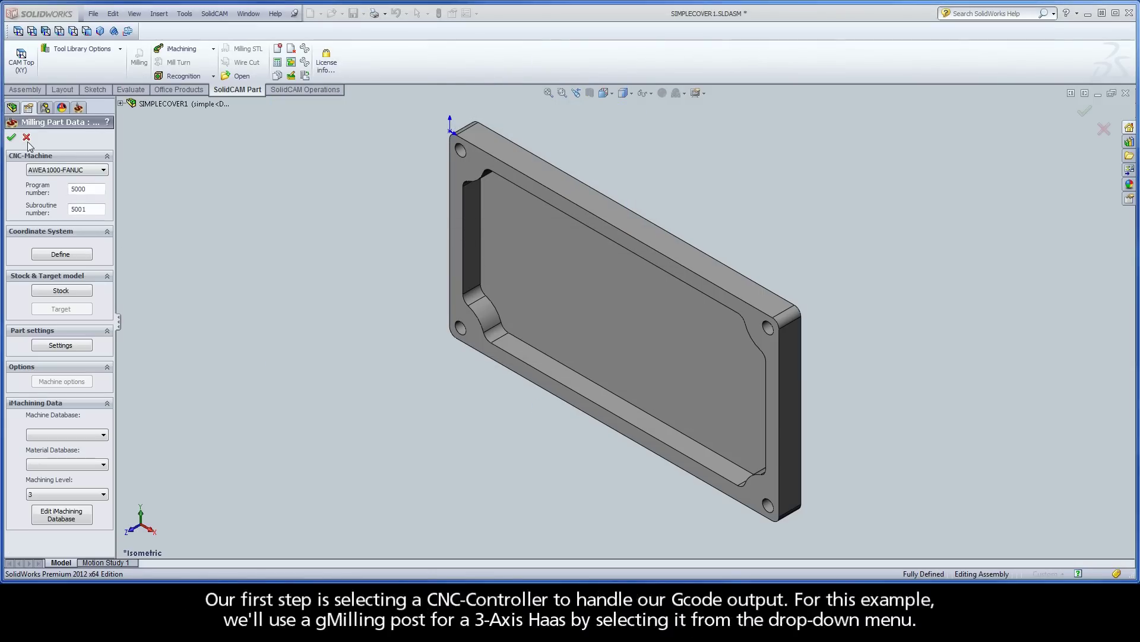
Pick gMilling_Haas_3x from the list of CNC-controllers
{"action": "left_click", "coordinate": [67, 171]}
{"action": "left_click_drag", "start_coordinate": [174, 203], "coordinate": [174, 336]}
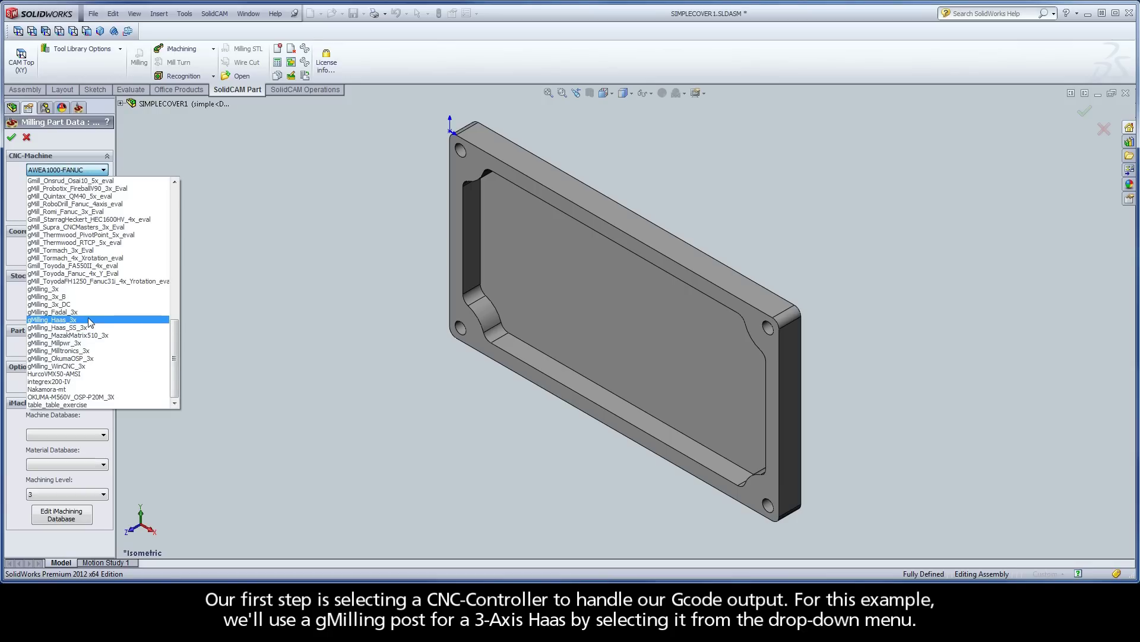
{"action": "left_click", "coordinate": [89, 320]}
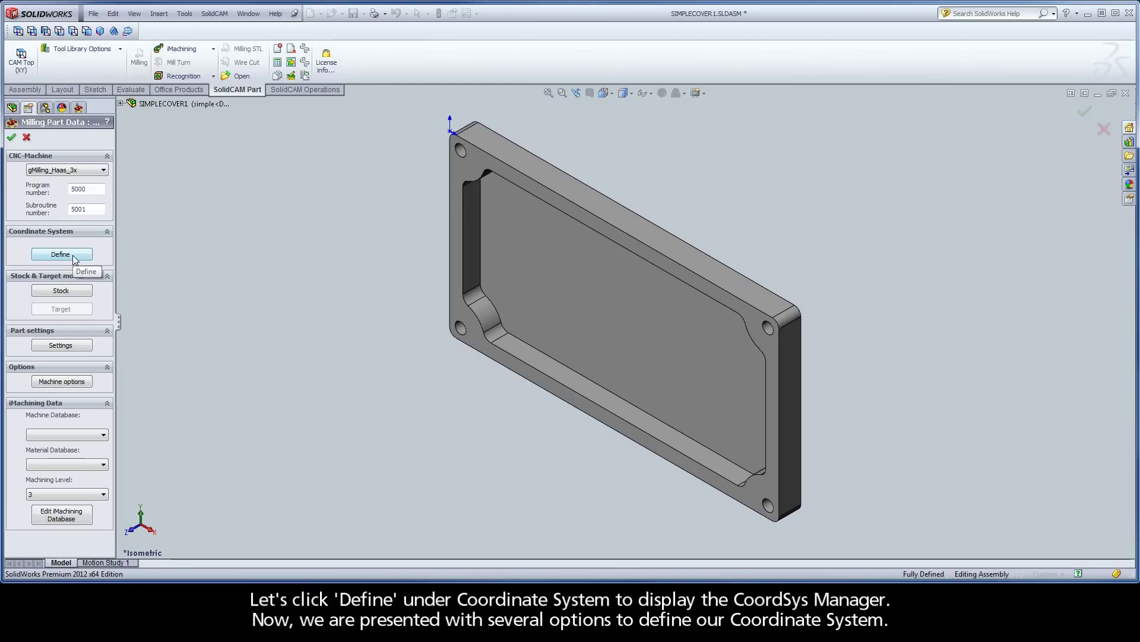
Begin a face-defined coordinate system by picking the part's top face
{"action": "left_click", "coordinate": [62, 255]}
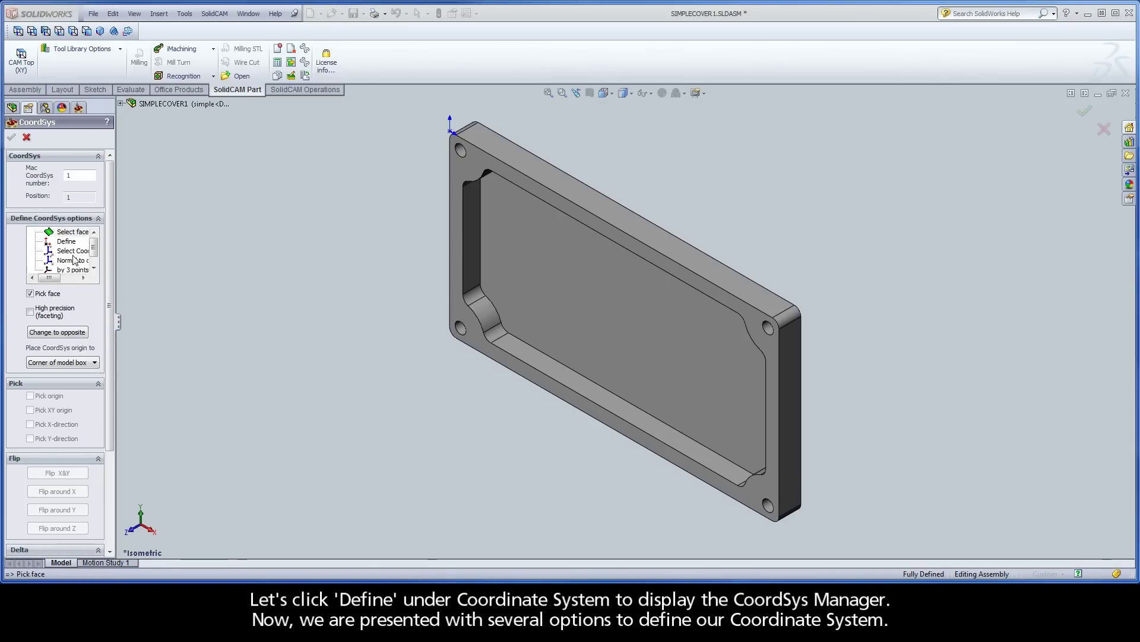
{"action": "left_click", "coordinate": [95, 261]}
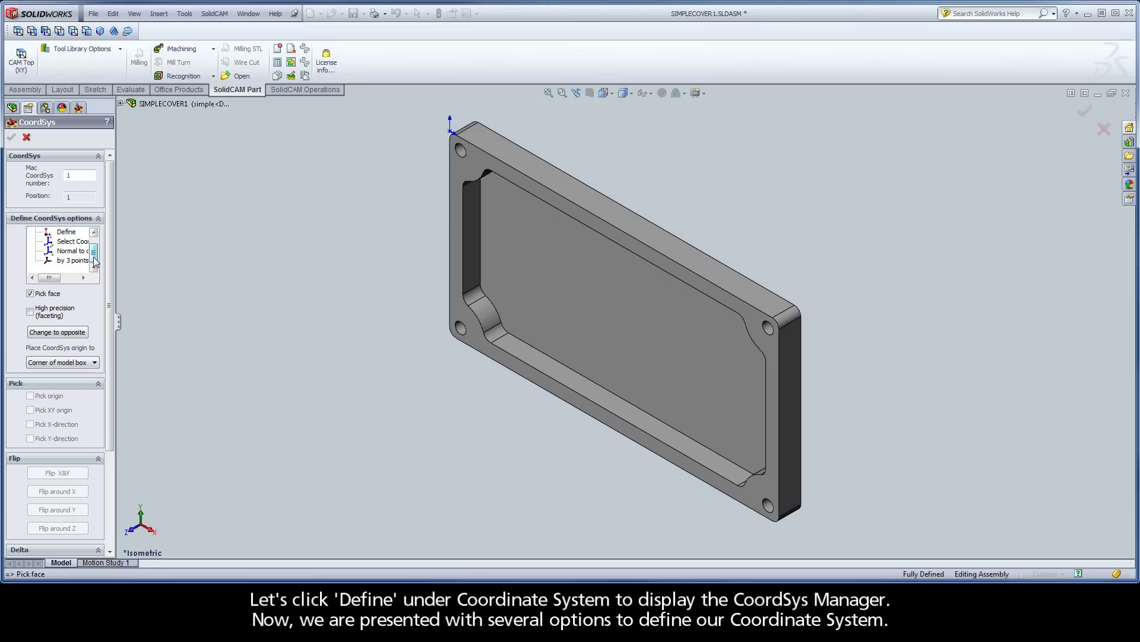
{"action": "scroll", "coordinate": [95, 262], "scroll_direction": "up", "scroll_amount": 1}
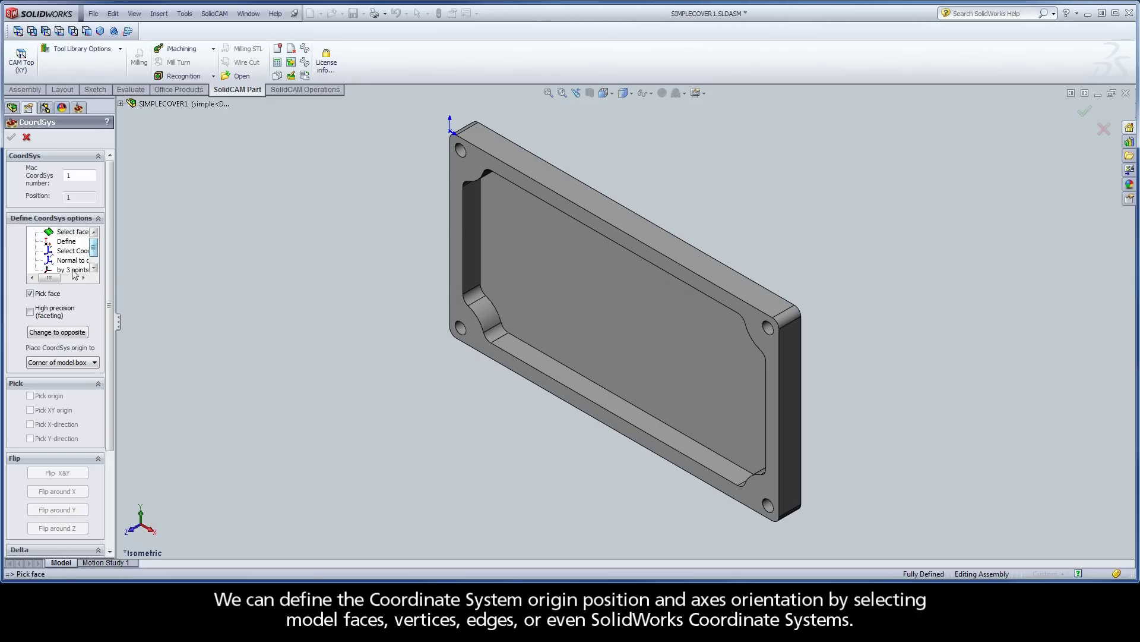
{"action": "mouse_move", "coordinate": [48, 279]}
{"action": "left_mouse_down"}
{"action": "mouse_move", "coordinate": [94, 261]}
{"action": "mouse_move", "coordinate": [52, 280]}
{"action": "left_mouse_up"}
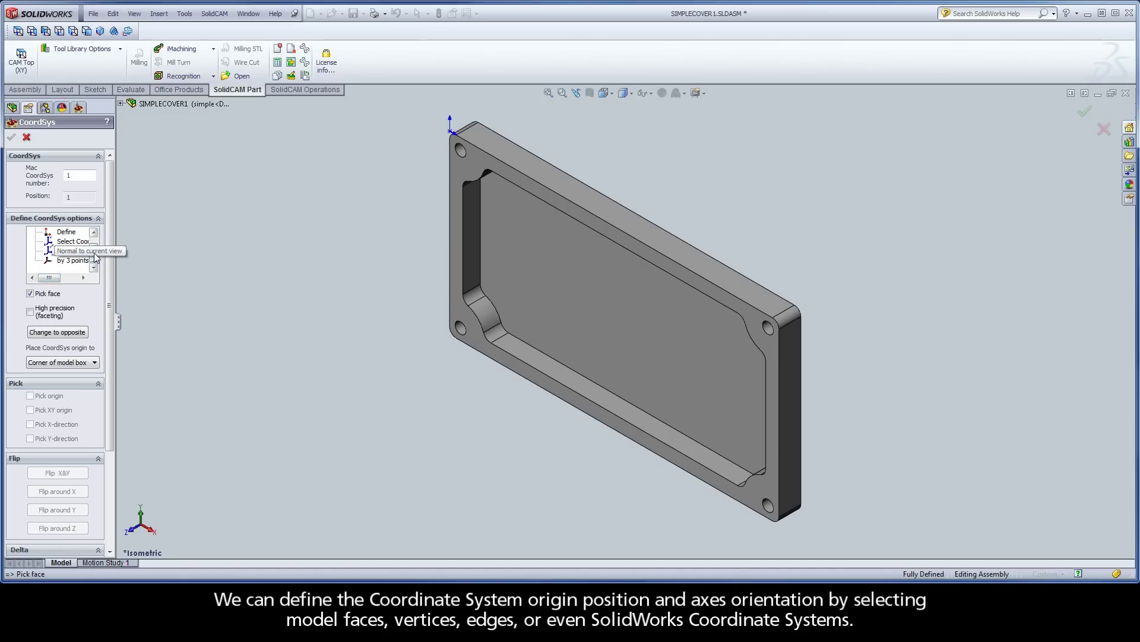
{"action": "left_click_drag", "start_coordinate": [94, 256], "coordinate": [95, 248]}
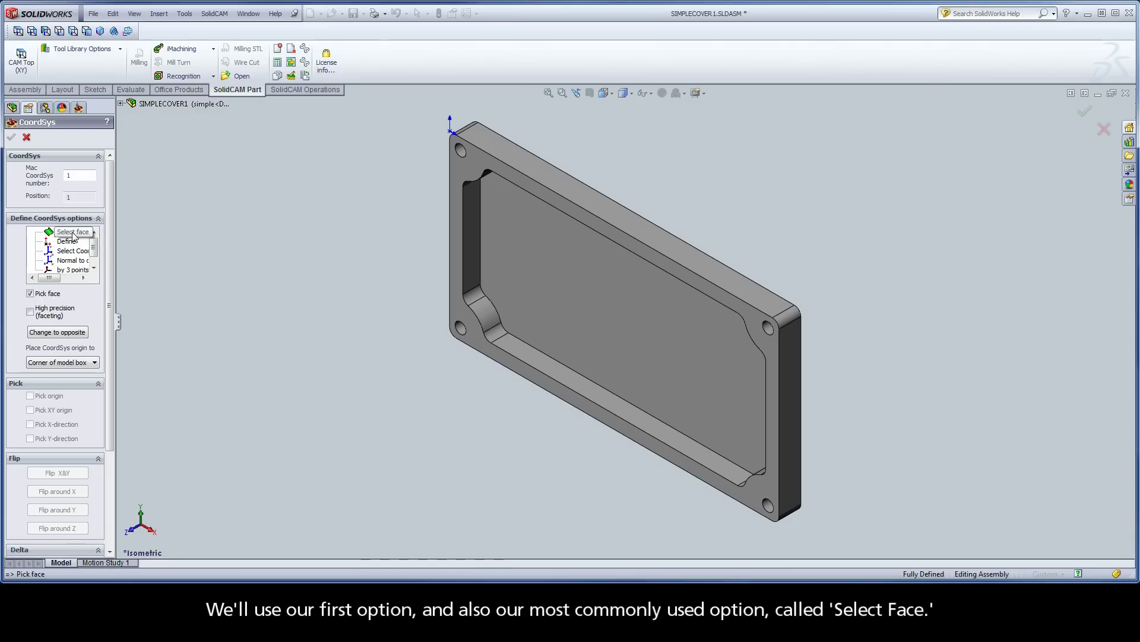
{"action": "left_click", "coordinate": [73, 233]}
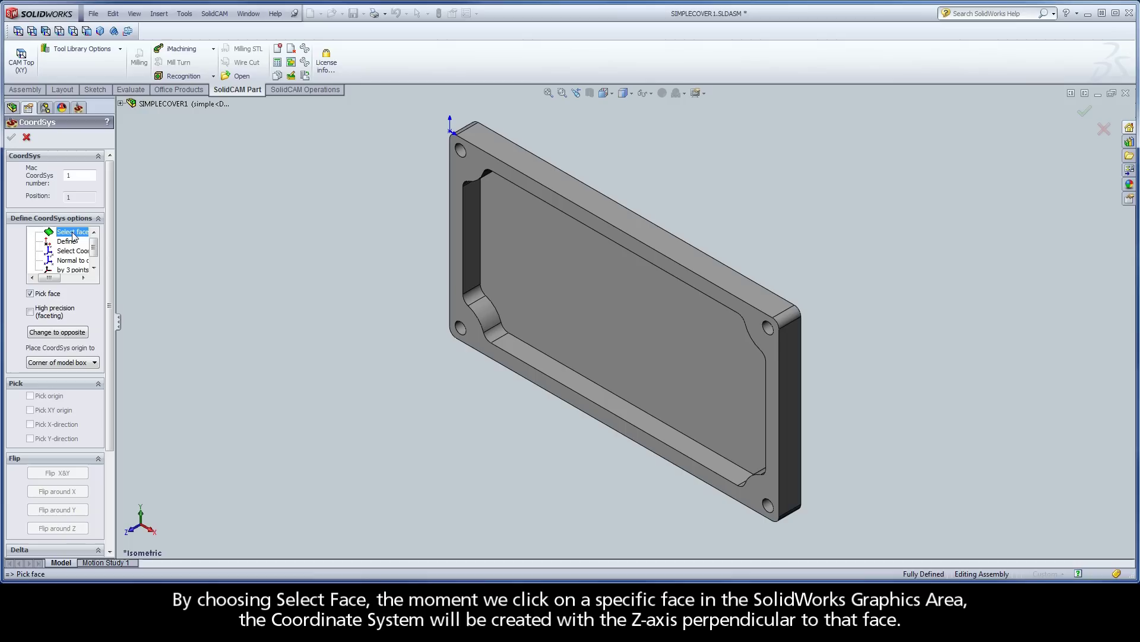
{"action": "left_click", "coordinate": [465, 315]}
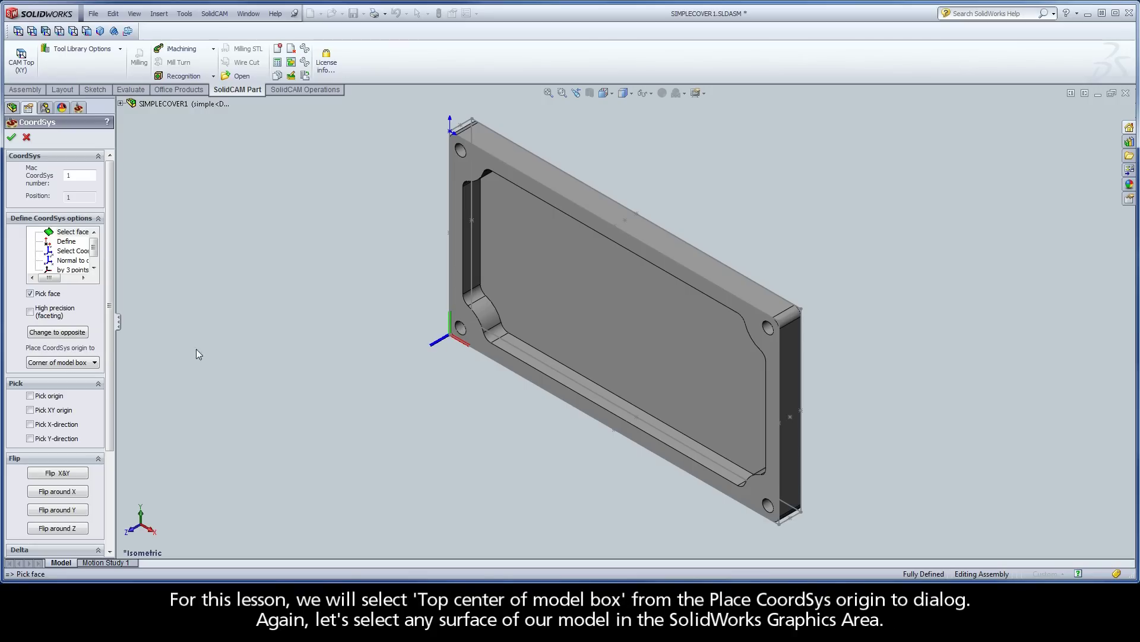
Place the origin at Top center of model box and orbit to verify it
{"action": "left_click", "coordinate": [60, 363]}
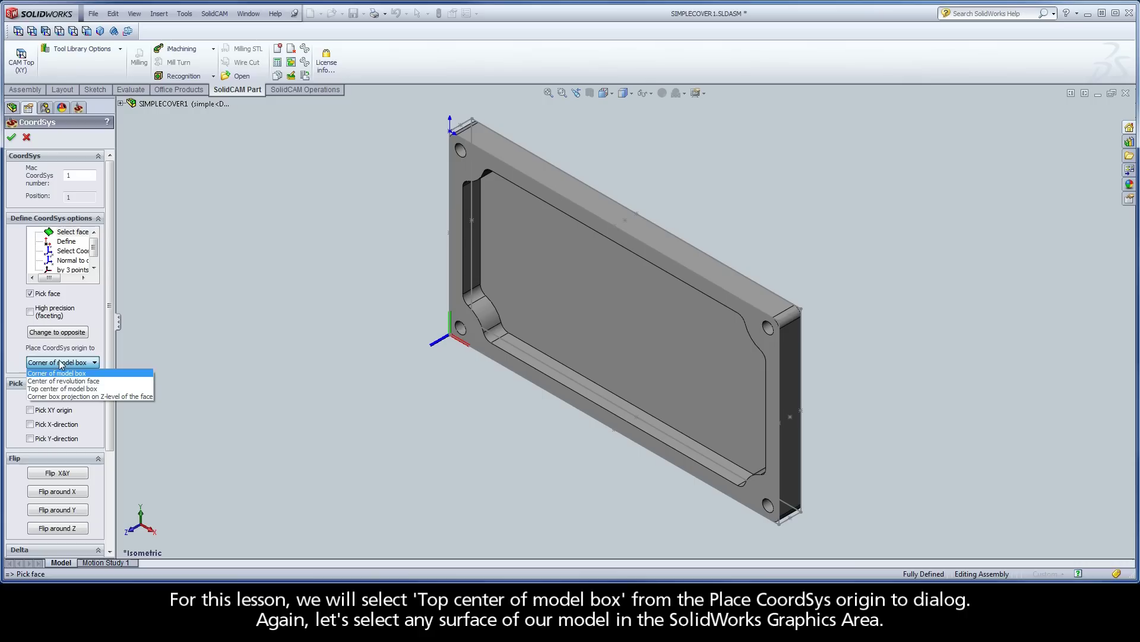
{"action": "left_click", "coordinate": [60, 389]}
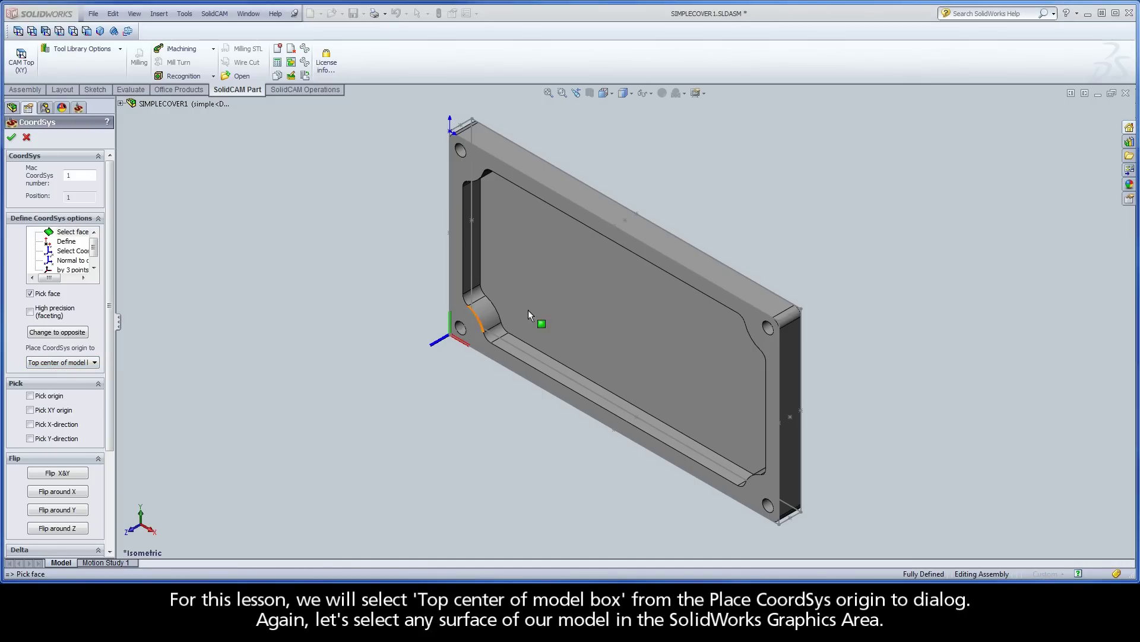
{"action": "left_click", "coordinate": [557, 297]}
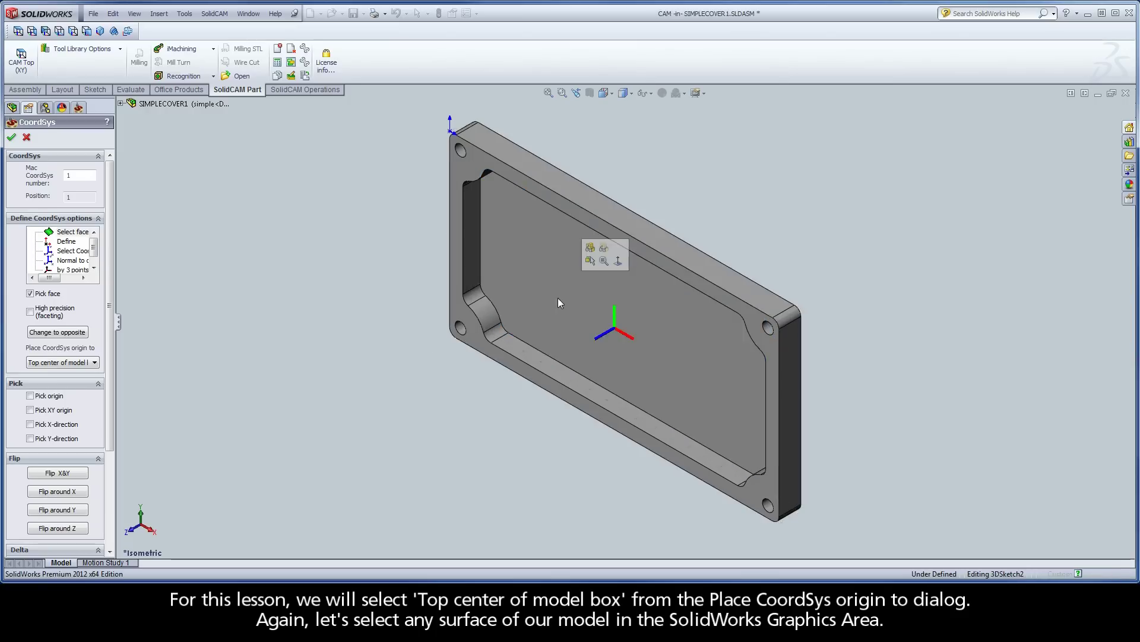
{"action": "mouse_move", "coordinate": [535, 425]}
{"action": "middle_mouse_down"}
{"action": "mouse_move", "coordinate": [583, 527]}
{"action": "mouse_move", "coordinate": [611, 189]}
{"action": "middle_mouse_up"}
{"action": "mouse_move", "coordinate": [658, 348]}
{"action": "middle_mouse_down"}
{"action": "mouse_move", "coordinate": [598, 237]}
{"action": "mouse_move", "coordinate": [614, 231]}
{"action": "mouse_move", "coordinate": [650, 246]}
{"action": "mouse_move", "coordinate": [619, 247]}
{"action": "mouse_move", "coordinate": [607, 342]}
{"action": "mouse_move", "coordinate": [612, 327]}
{"action": "middle_mouse_up"}
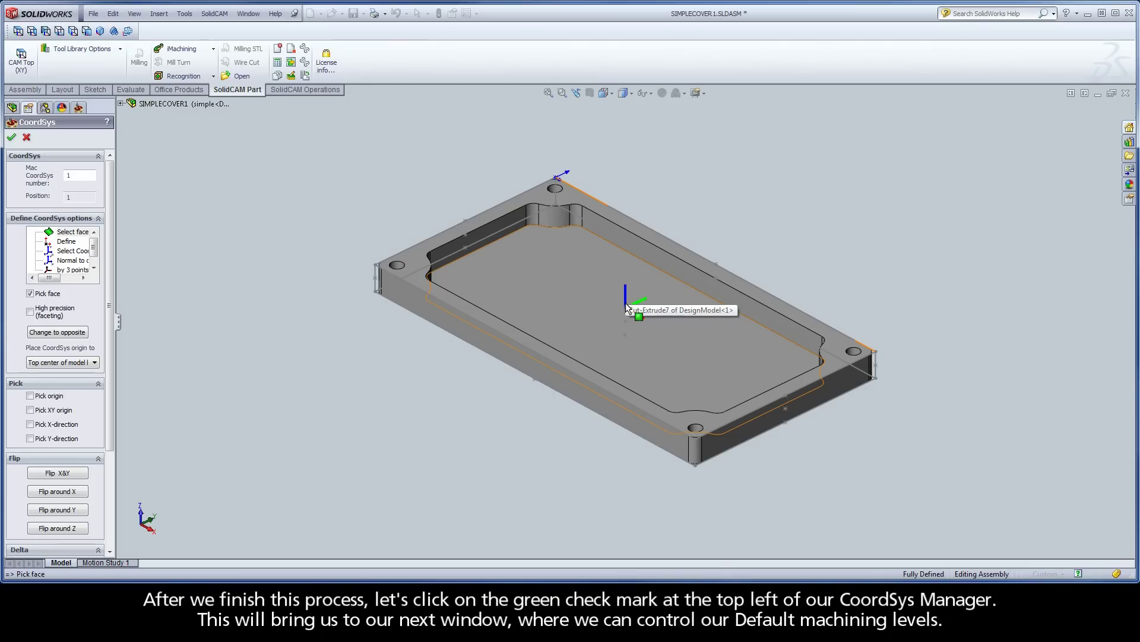
Confirm MAC 1 Position 1 with levels tool start 50, clearance 10, upper 0, lower -10
{"action": "left_click", "coordinate": [11, 139]}
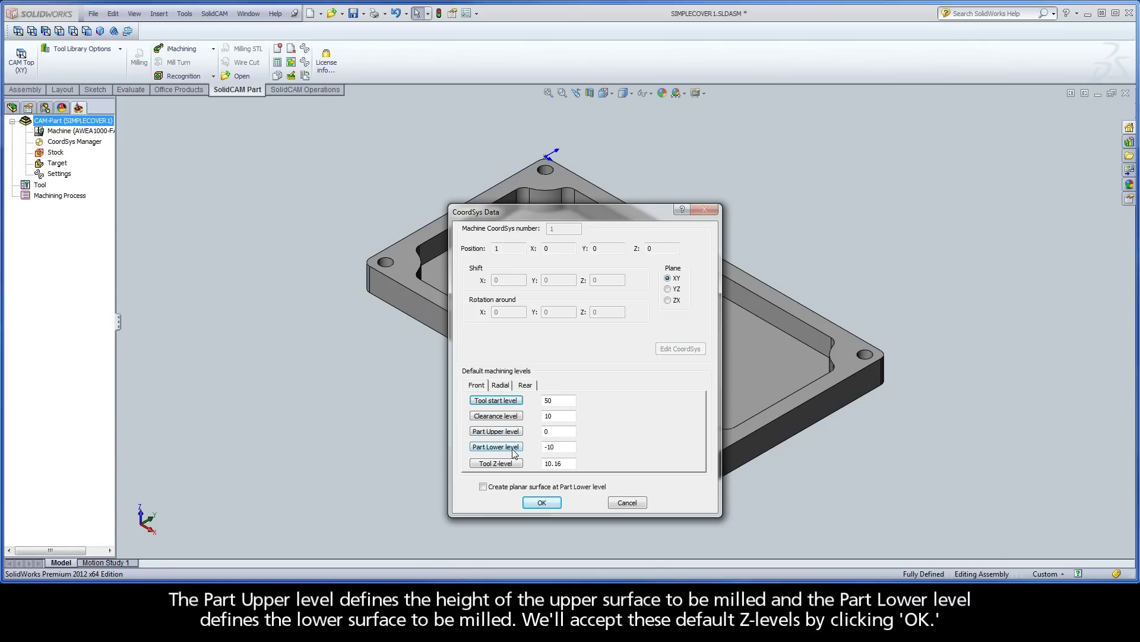
{"action": "left_click", "coordinate": [542, 503]}
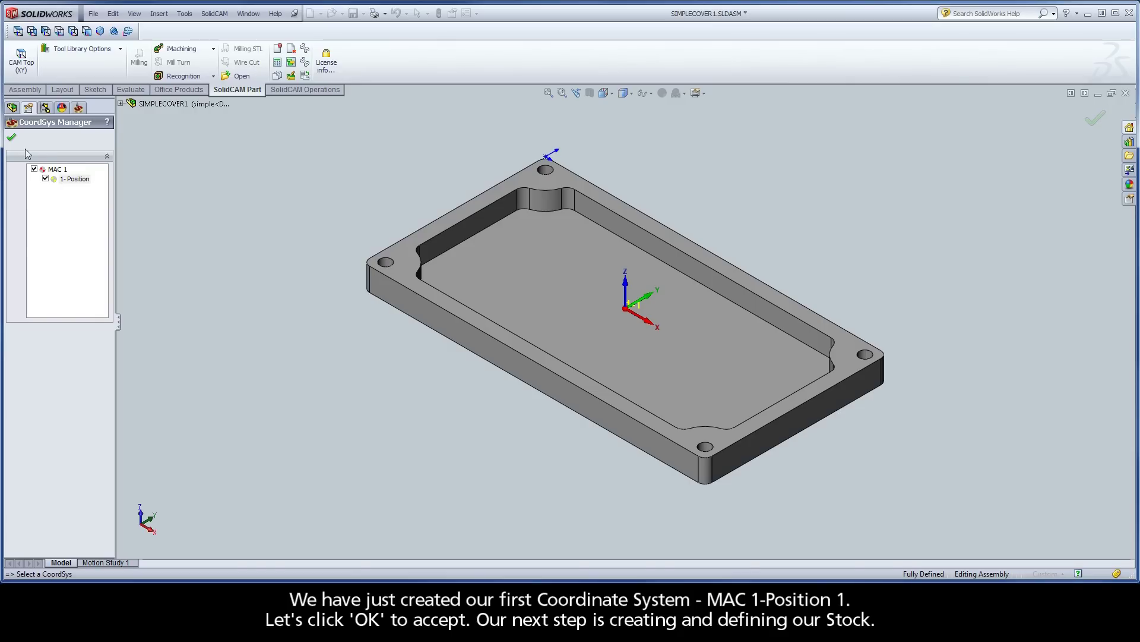
Accept the coordinate system and define Box stock around the part's solid
{"action": "left_click", "coordinate": [12, 137]}
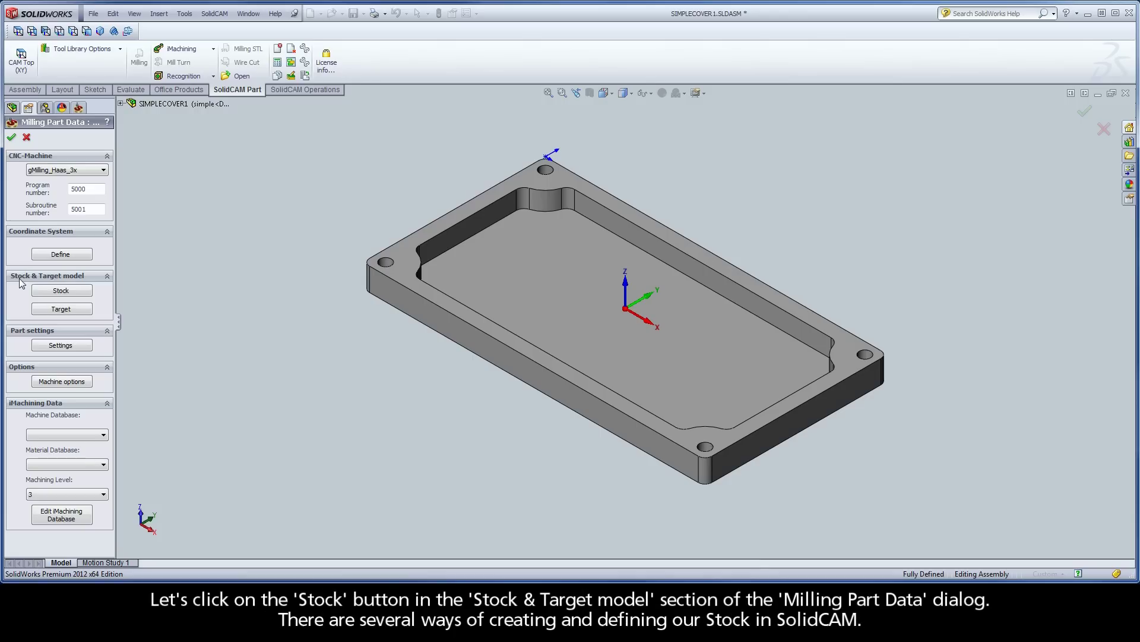
{"action": "left_click", "coordinate": [75, 294]}
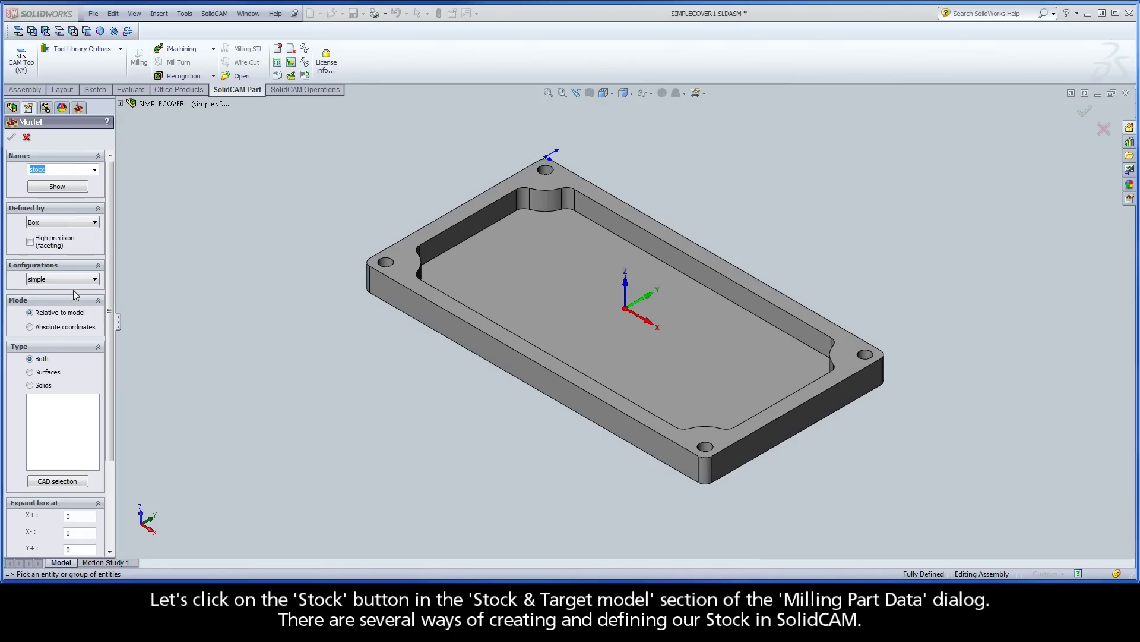
{"action": "left_click", "coordinate": [73, 225]}
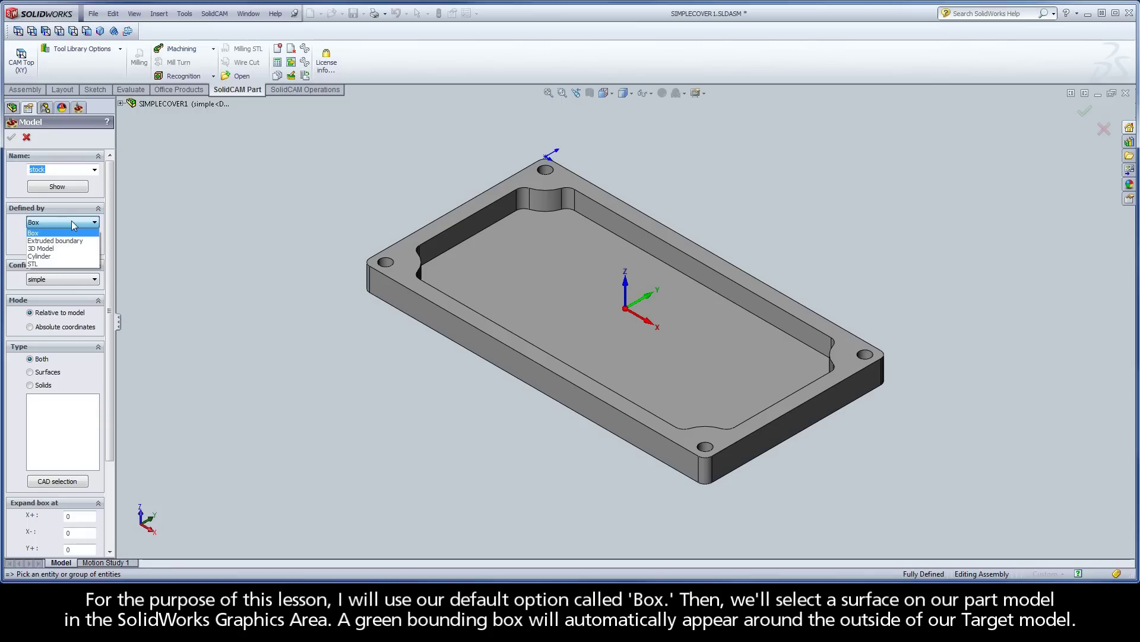
{"action": "left_click", "coordinate": [404, 260]}
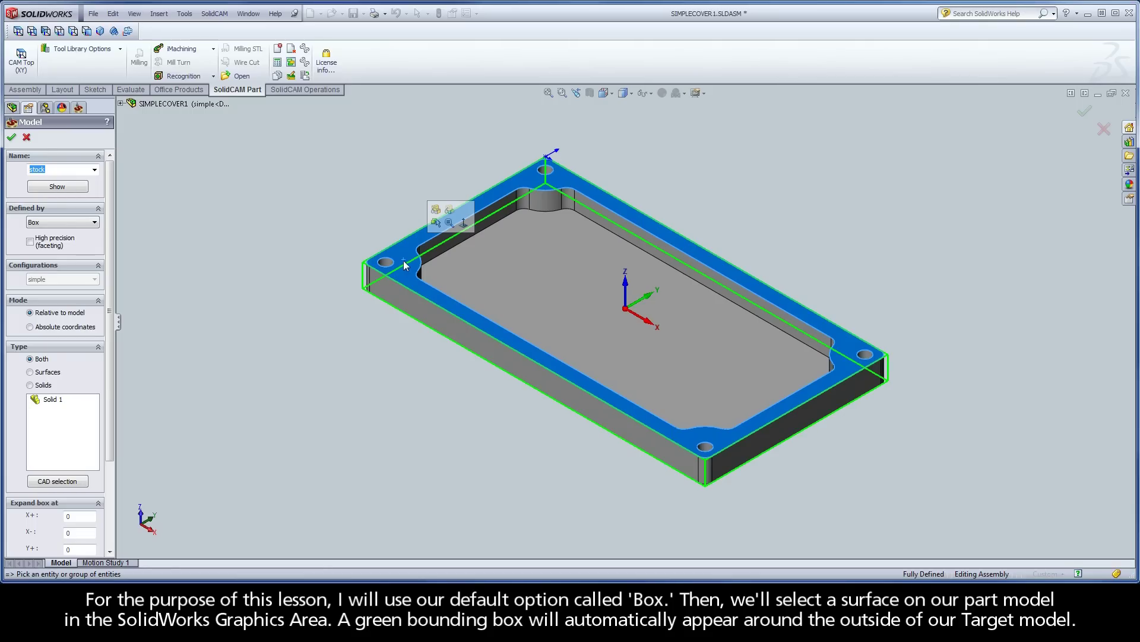
Enter box expansion values: X+/X-/Y+/Y- 2, Z+ 0.5 and Z- 5
{"action": "left_click_drag", "start_coordinate": [111, 242], "coordinate": [110, 351]}
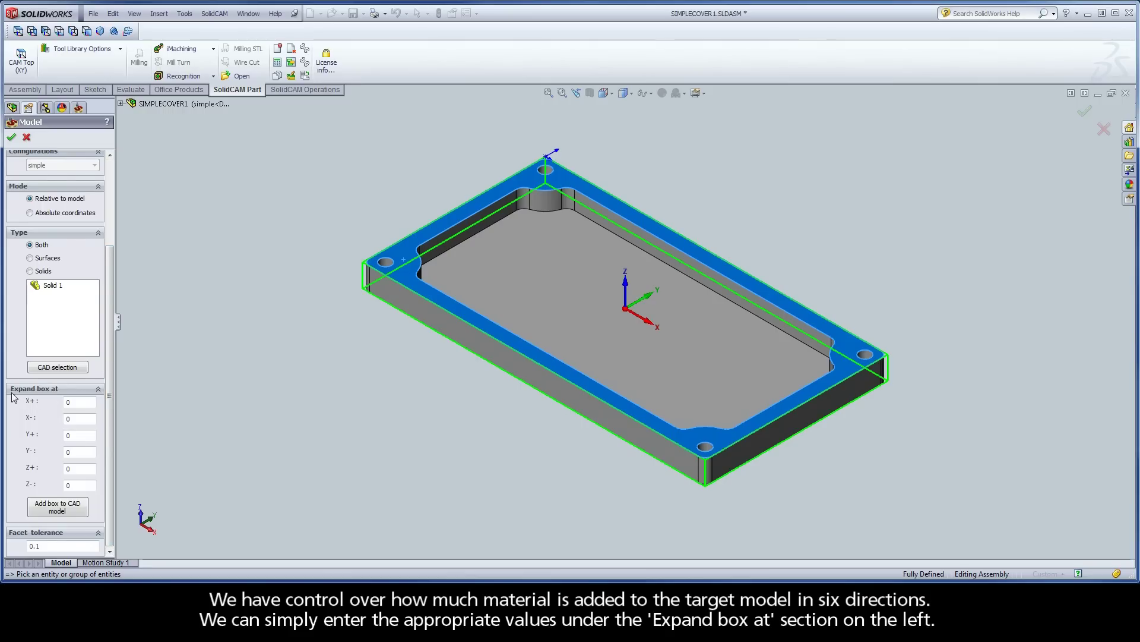
{"action": "double_click", "coordinate": [72, 401]}
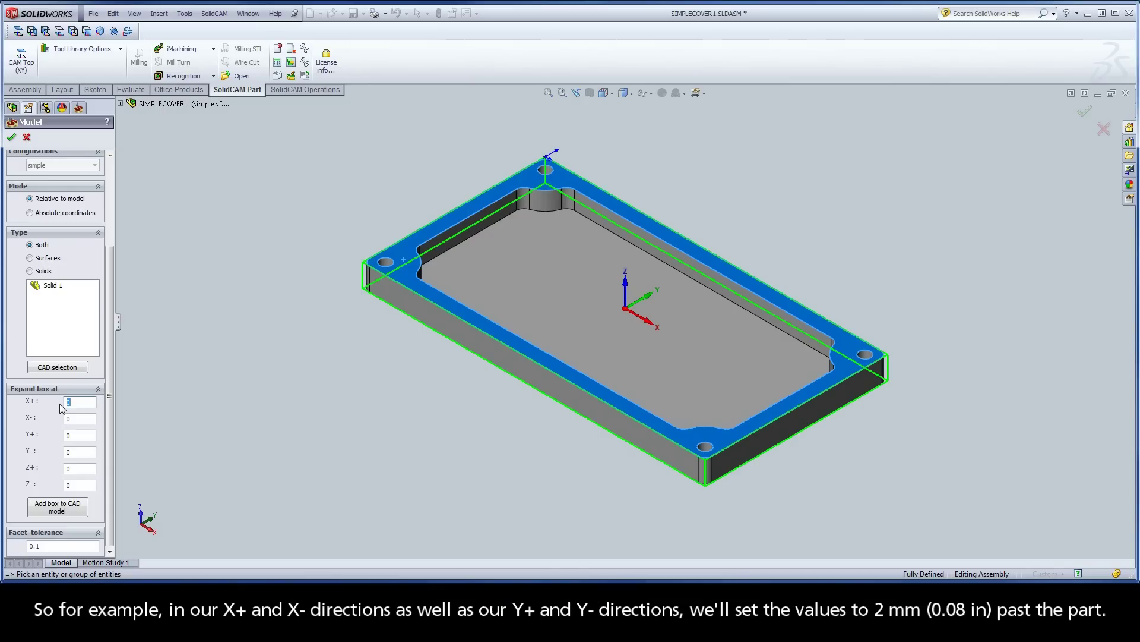
{"action": "type", "text": "2"}
{"action": "mouse_move", "coordinate": [77, 420]}
{"action": "left_mouse_down"}
{"action": "mouse_move", "coordinate": [60, 418]}
{"action": "mouse_move", "coordinate": [59, 438]}
{"action": "left_mouse_up"}
{"action": "type", "text": "2"}
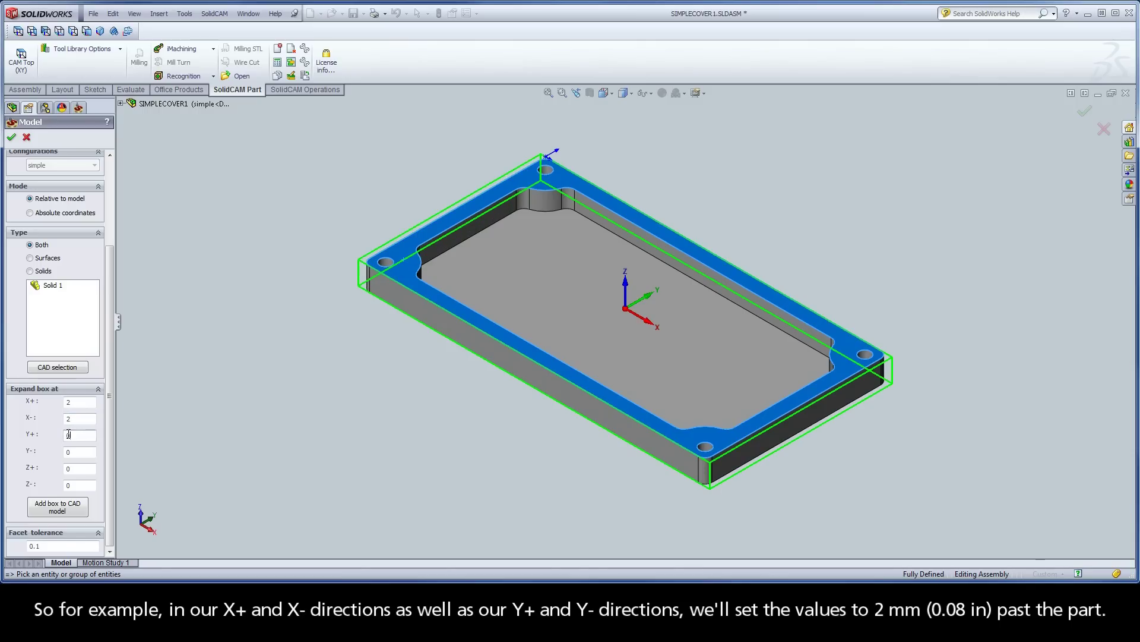
{"action": "type", "text": "2"}
{"action": "left_click_drag", "start_coordinate": [71, 451], "coordinate": [68, 451]}
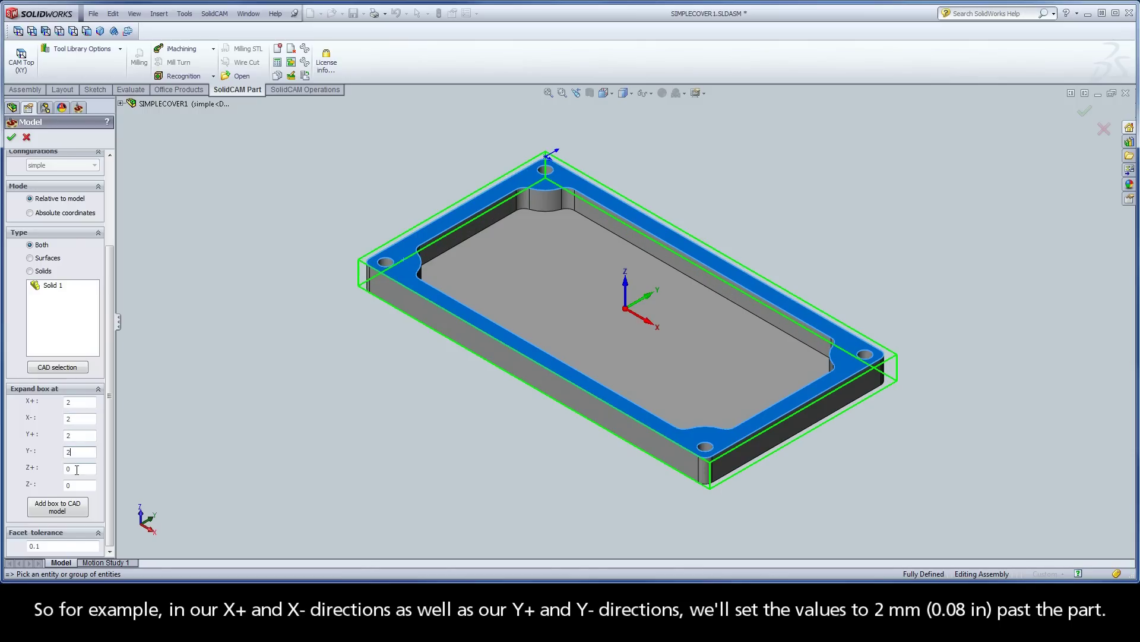
{"action": "double_click", "coordinate": [76, 470]}
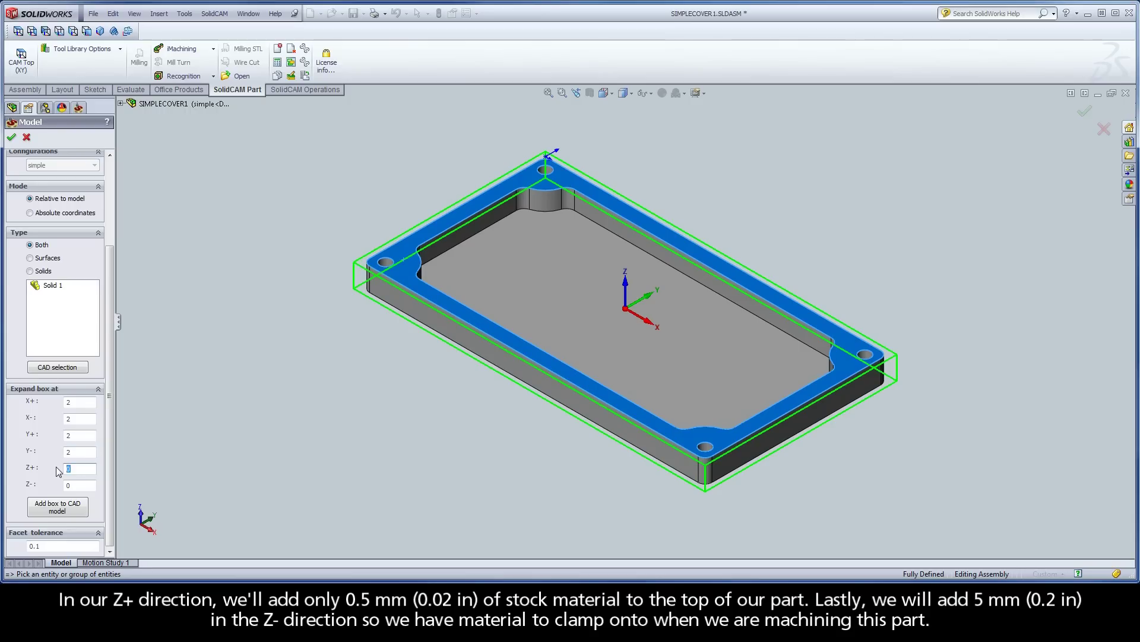
{"action": "type", "text": "0.5"}
{"action": "double_click", "coordinate": [79, 485]}
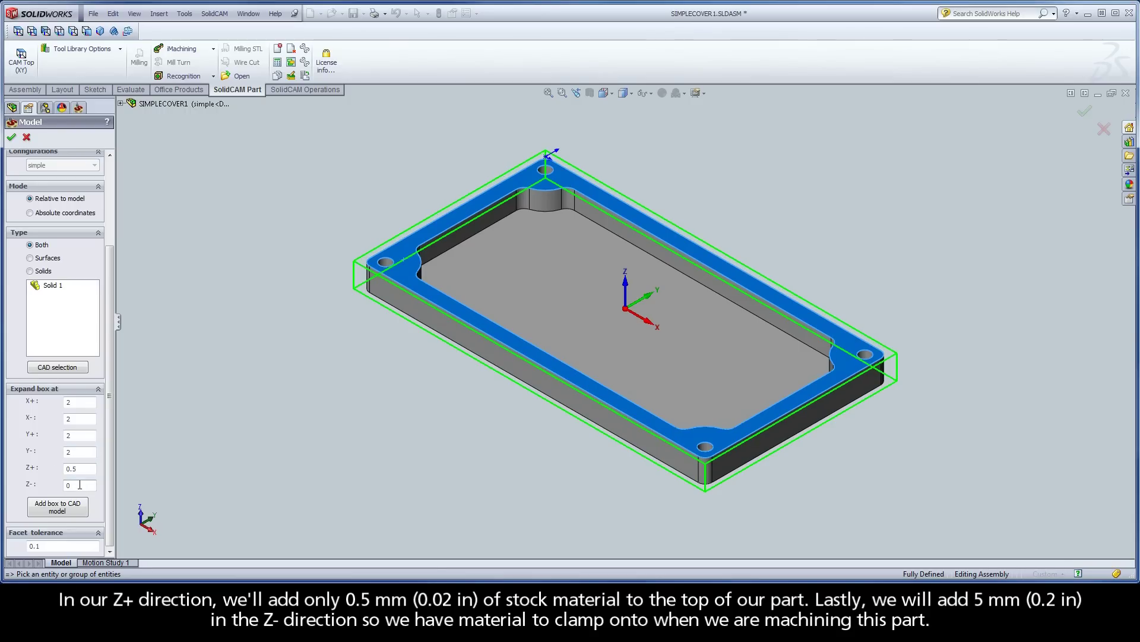
{"action": "type", "text": "5"}
{"action": "left_click", "coordinate": [82, 470]}
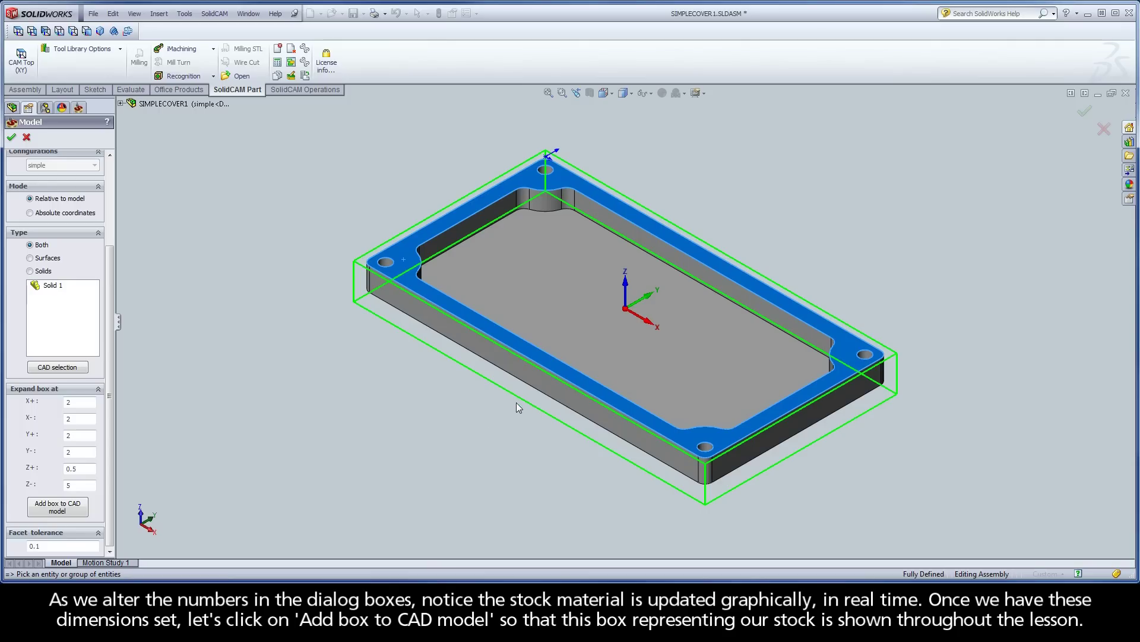
Add the expanded stock box to the CAD model and accept the stock definition
{"action": "left_click", "coordinate": [57, 506]}
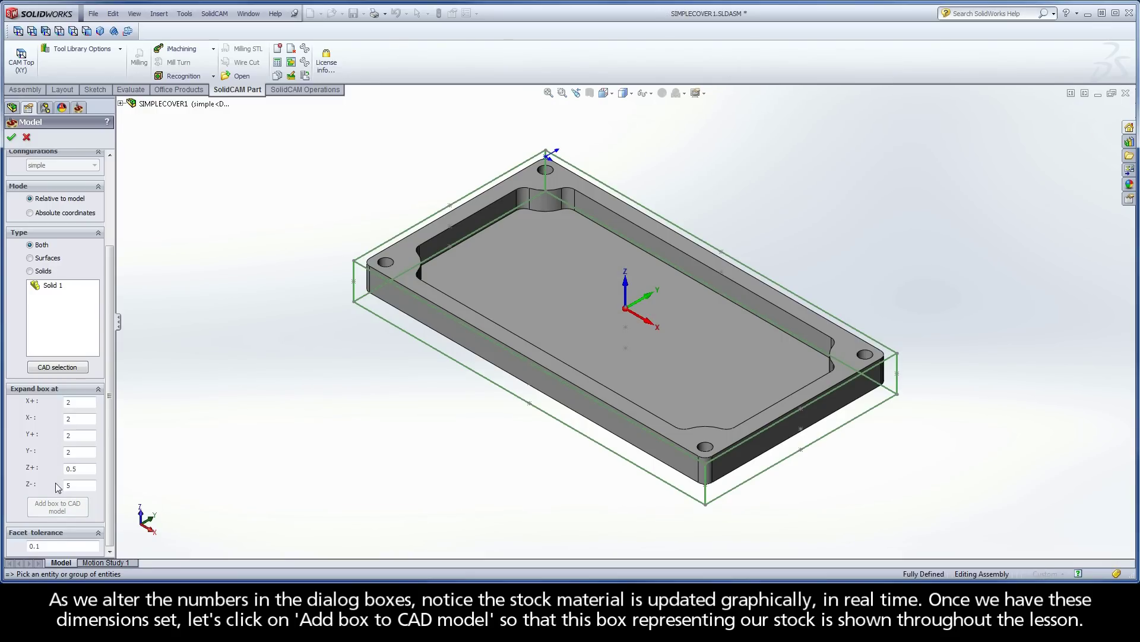
{"action": "left_click", "coordinate": [11, 137]}
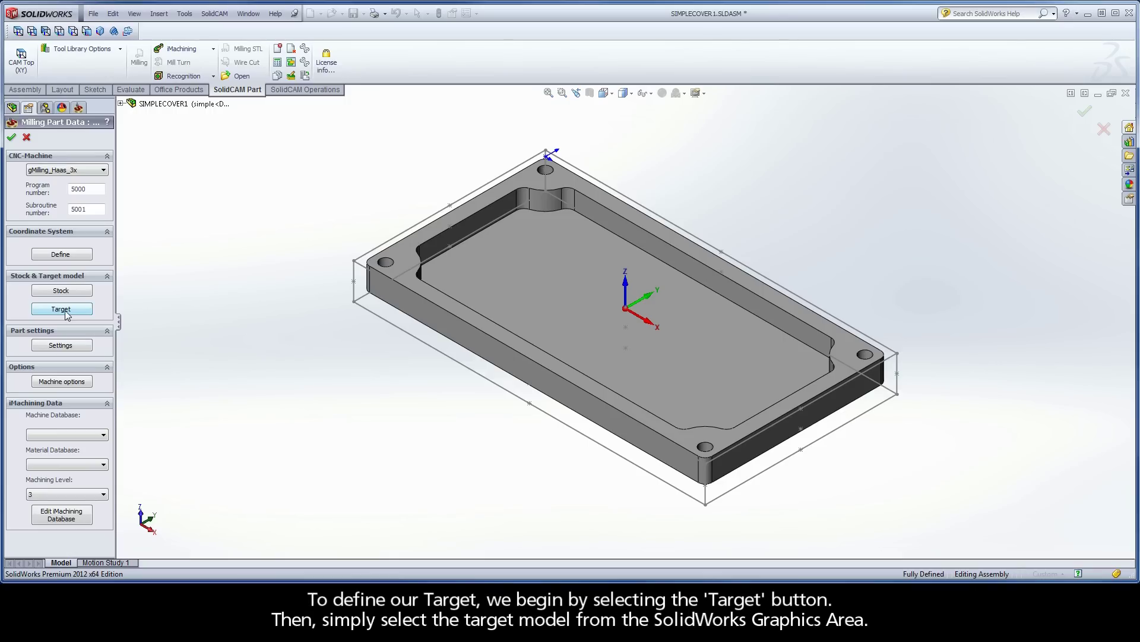
Select the cover part as Solid 1 for the machining target and accept it
{"action": "left_click", "coordinate": [61, 309]}
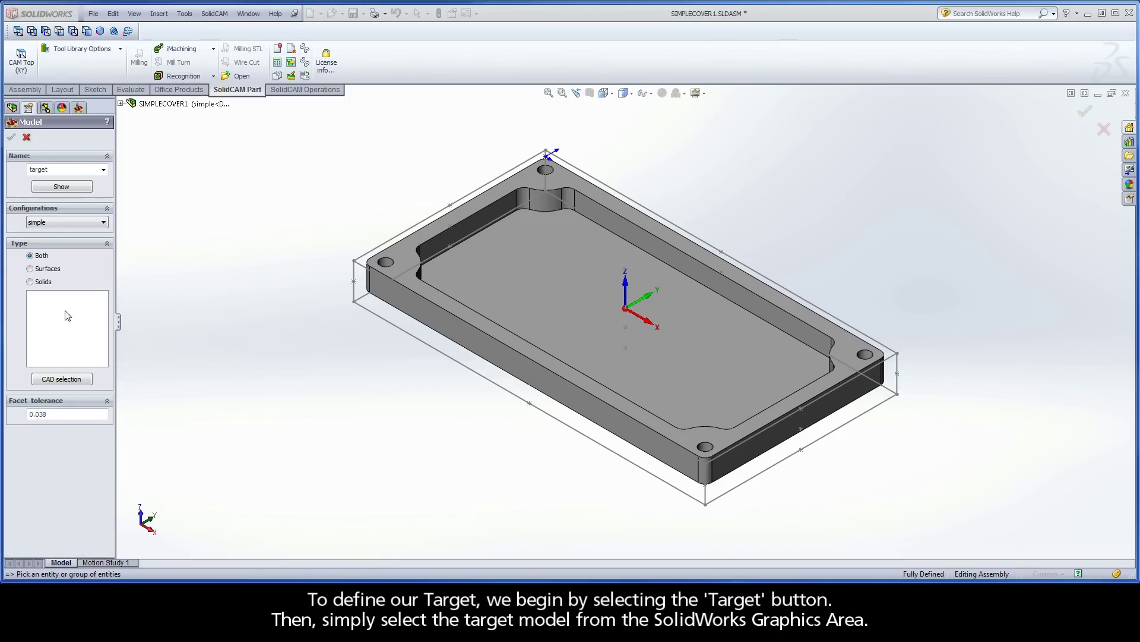
{"action": "left_click", "coordinate": [407, 260]}
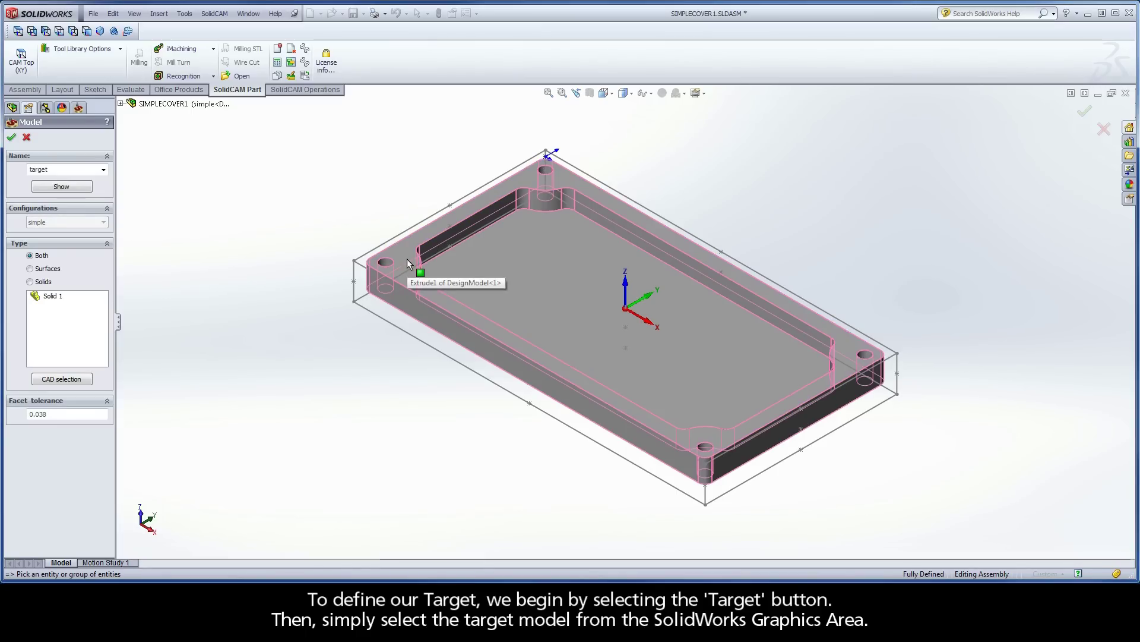
{"action": "left_click", "coordinate": [53, 296]}
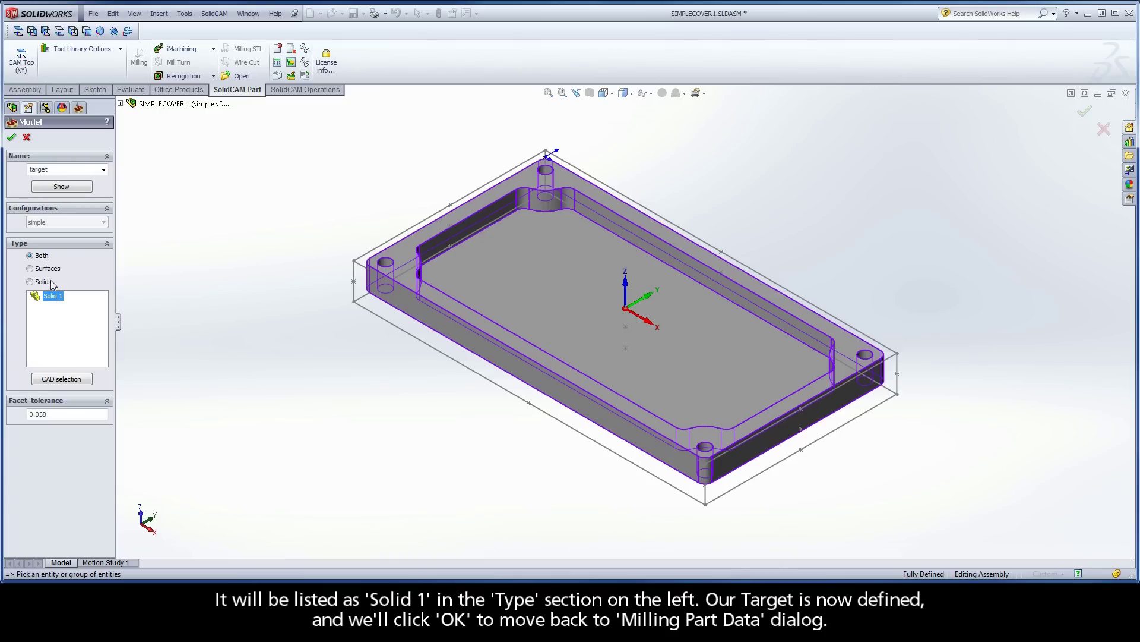
{"action": "left_click", "coordinate": [11, 138]}
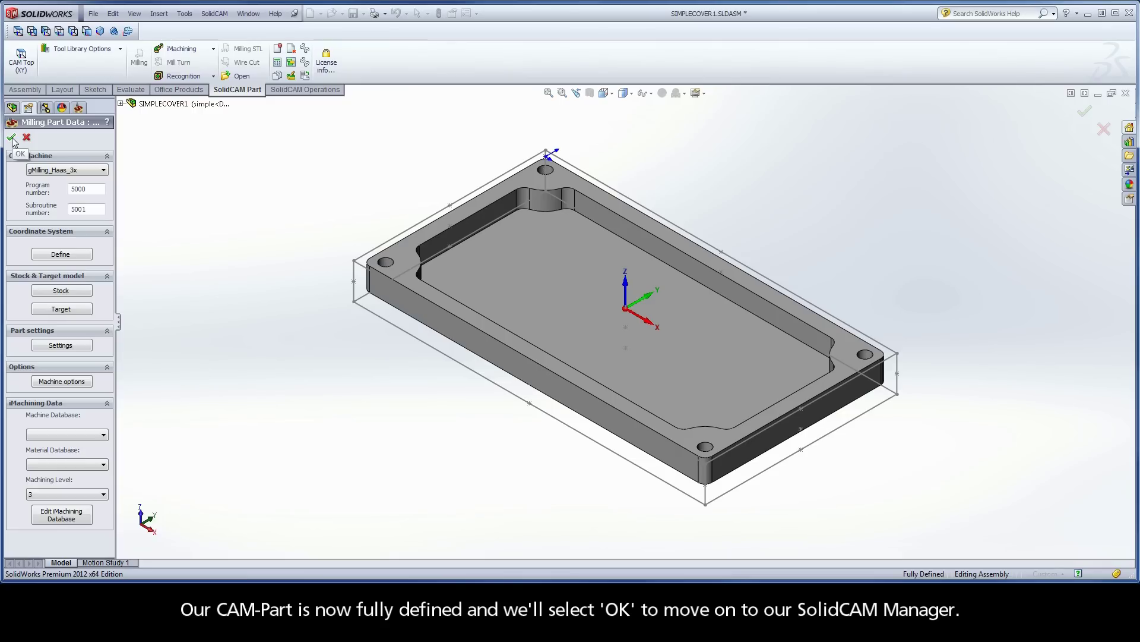
Confirm Milling Part Data, then review the CoordSys Manager, stock and target entries in the CAM tree
{"action": "left_click", "coordinate": [11, 138]}
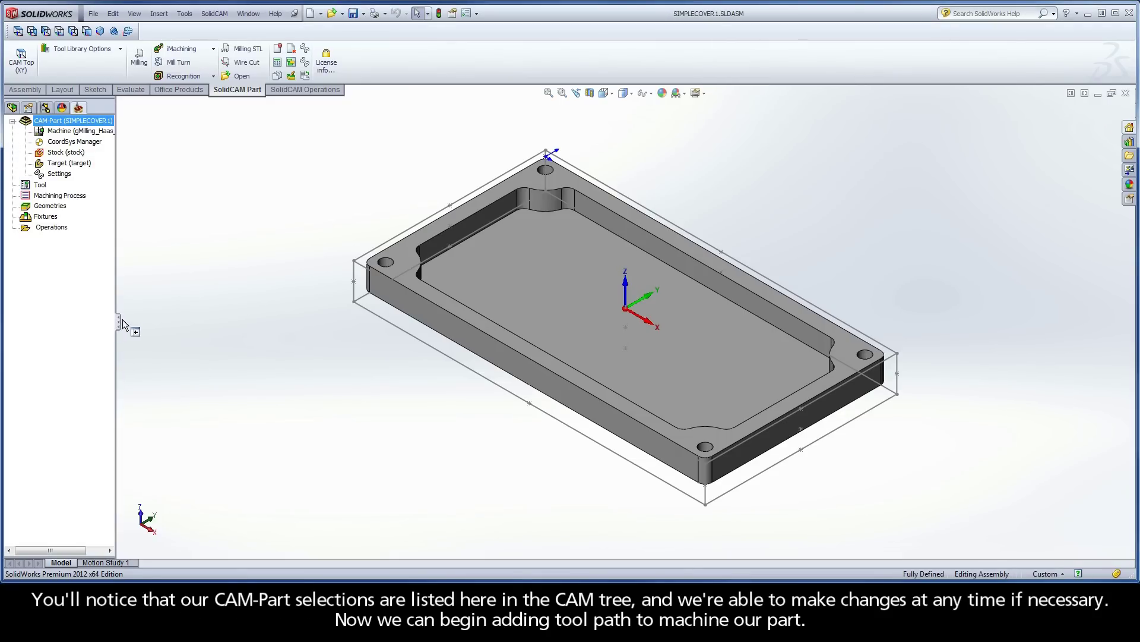
{"action": "left_click_drag", "start_coordinate": [117, 326], "coordinate": [140, 325]}
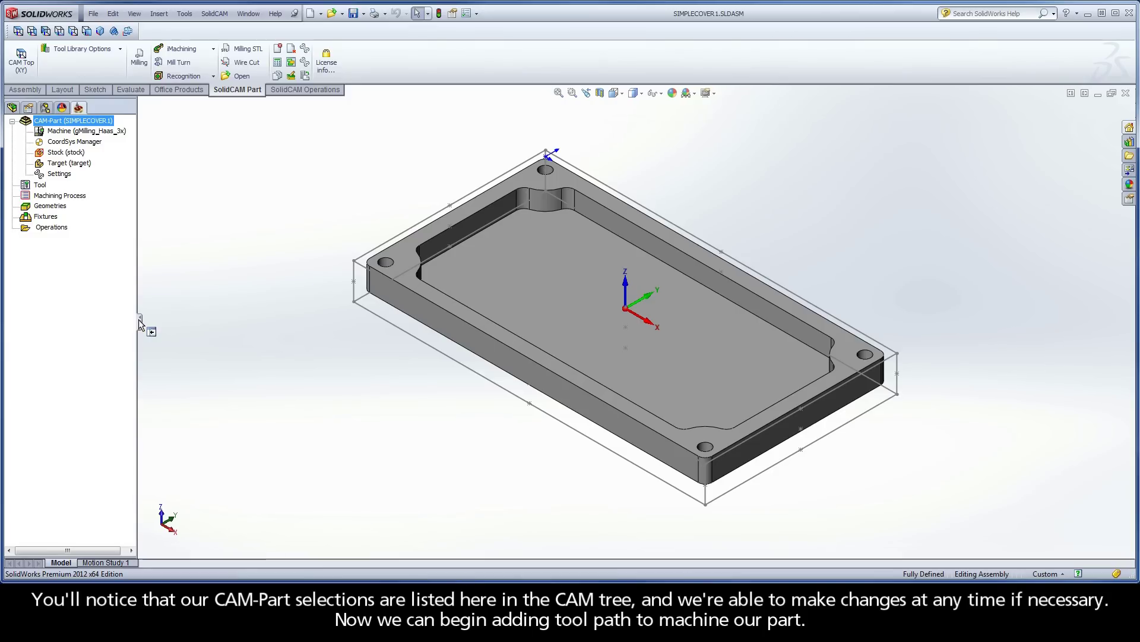
{"action": "left_click", "coordinate": [70, 143]}
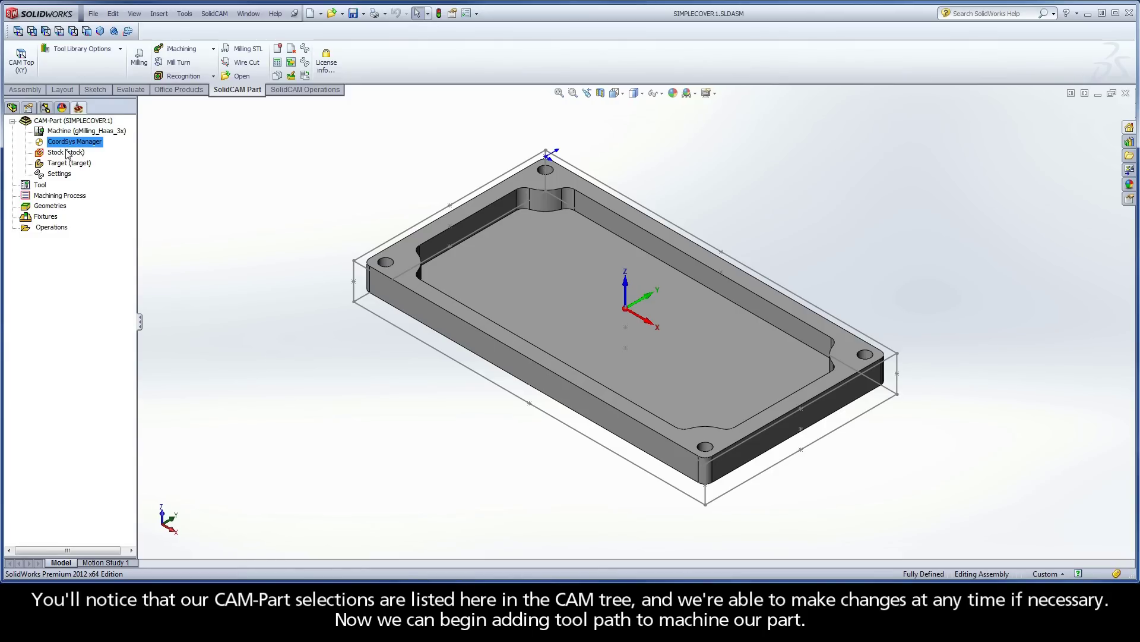
{"action": "left_click", "coordinate": [68, 153]}
{"action": "left_click", "coordinate": [67, 165]}
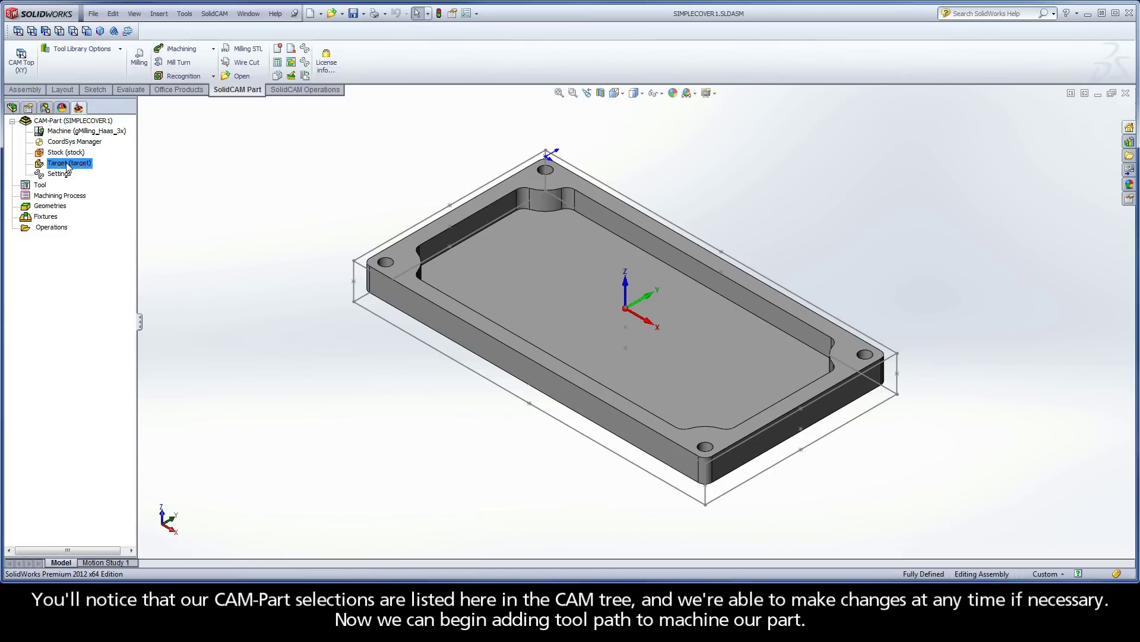
{"action": "left_click", "coordinate": [69, 121]}
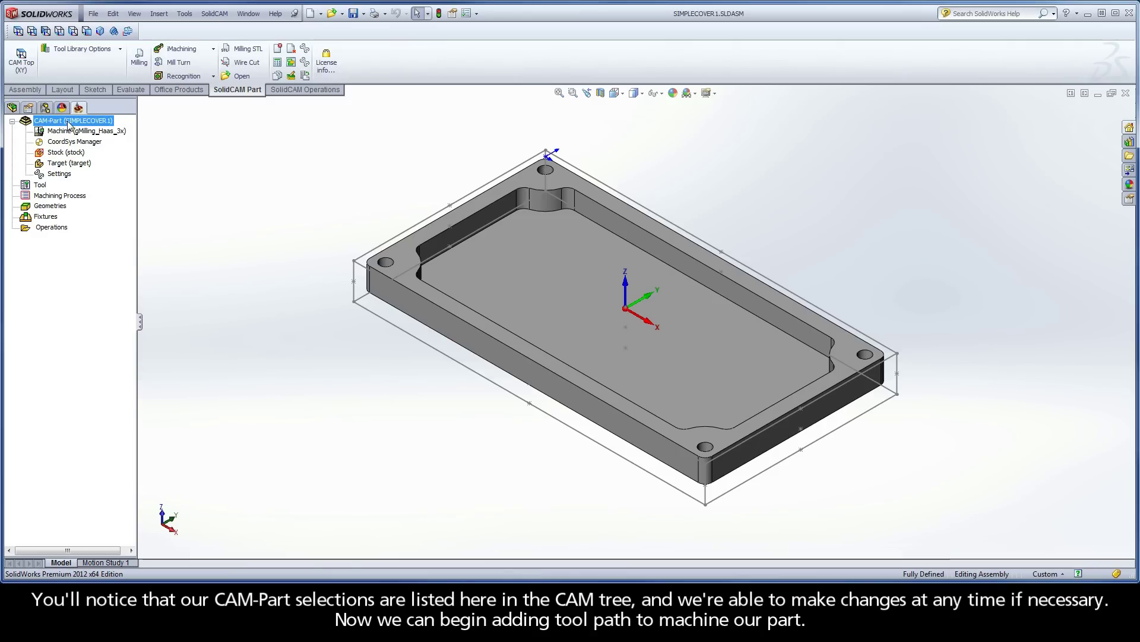